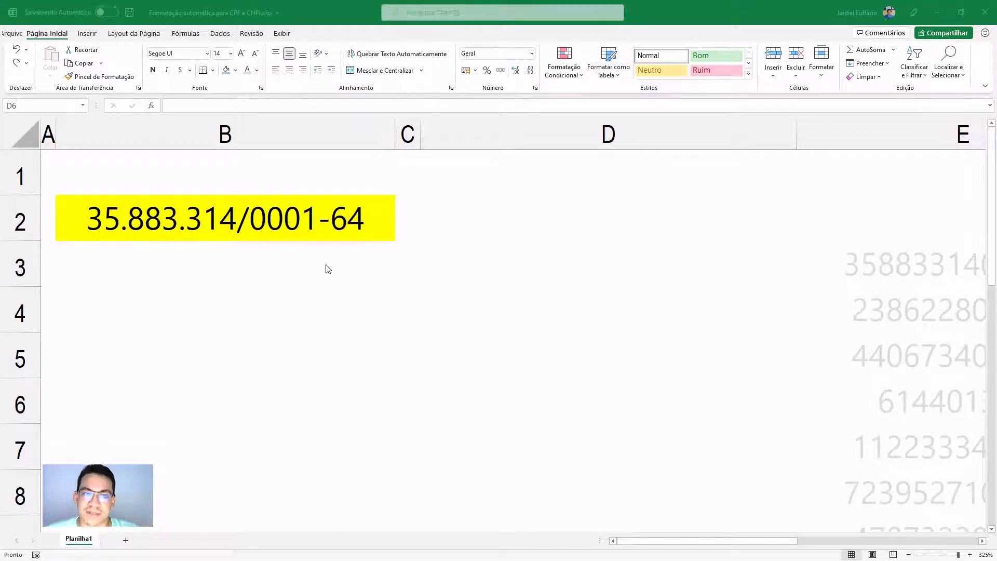
# - Inspect the raw digits stored in B2 without changing the cell
pyautogui.click(311, 238)
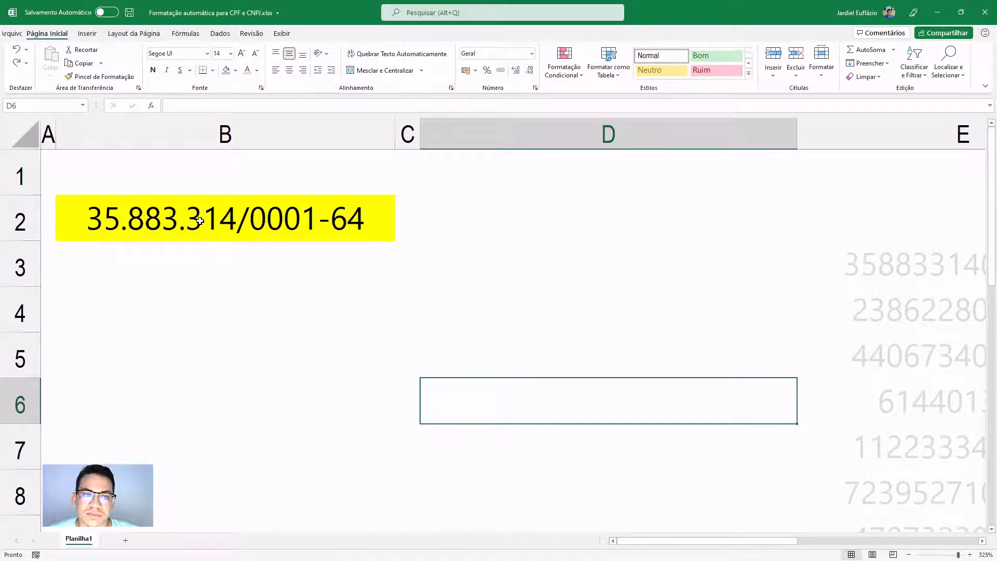
pyautogui.click(244, 220)
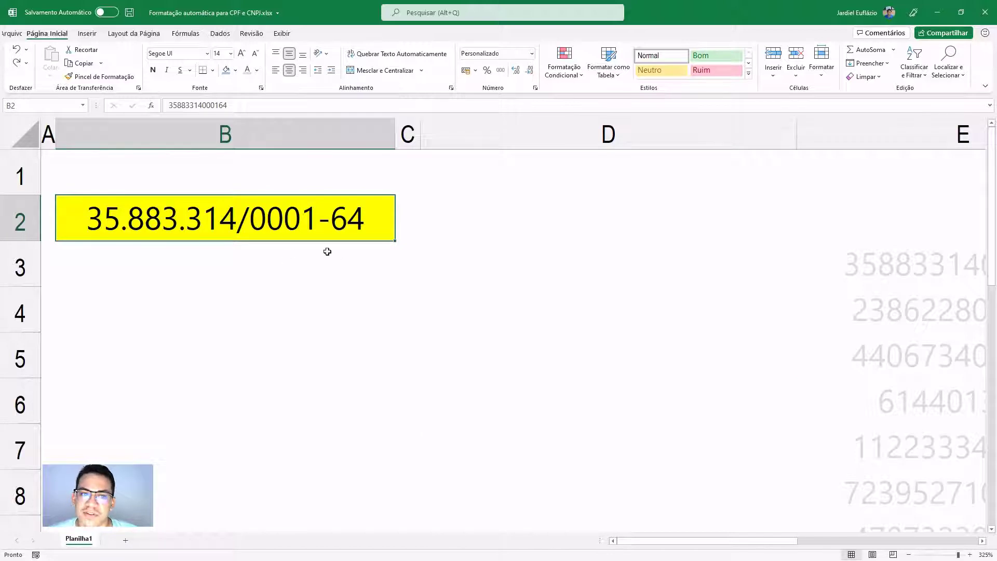
pyautogui.doubleClick(209, 222)
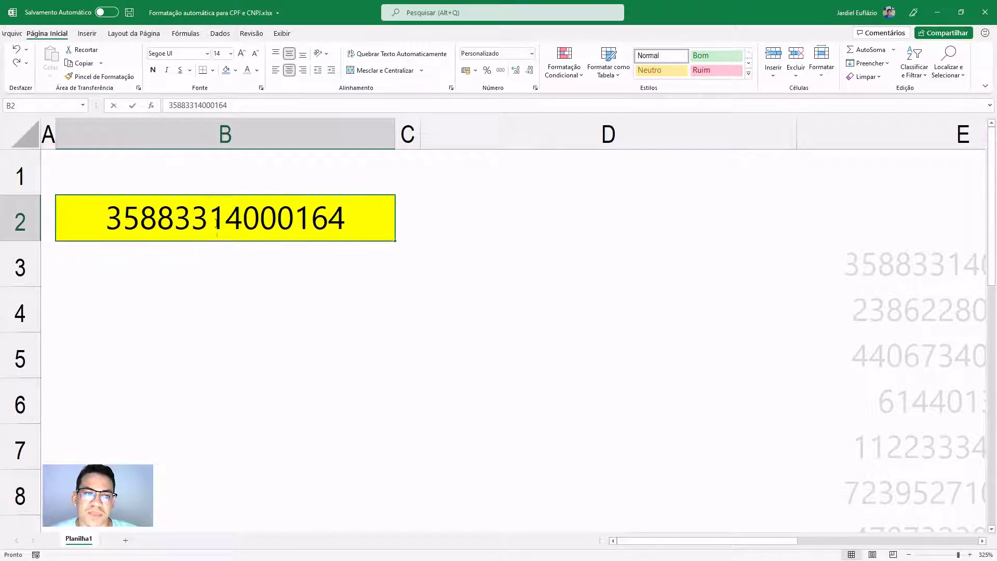
pyautogui.press('Escape')
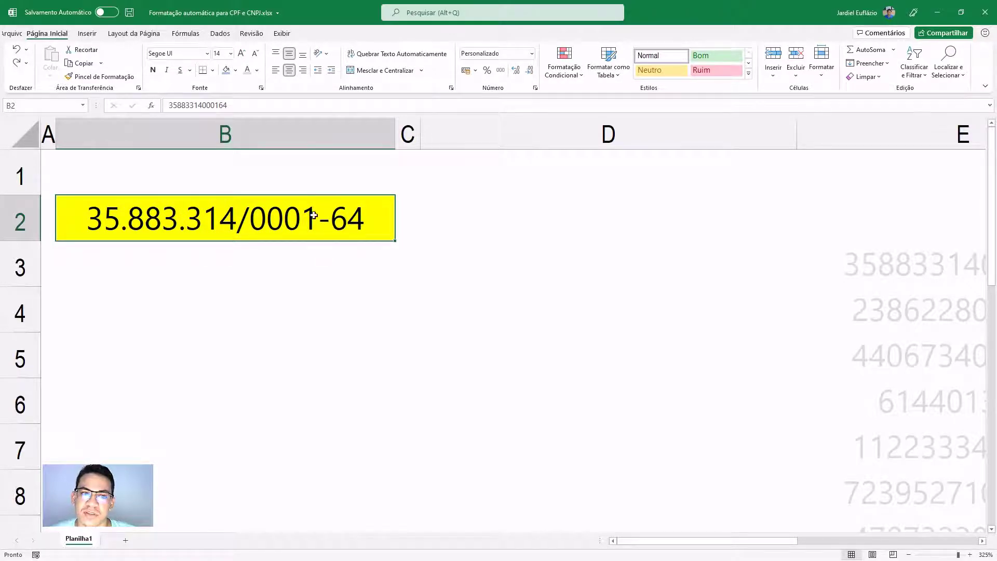
pyautogui.moveTo(267, 105); pyautogui.dragTo(140, 103)
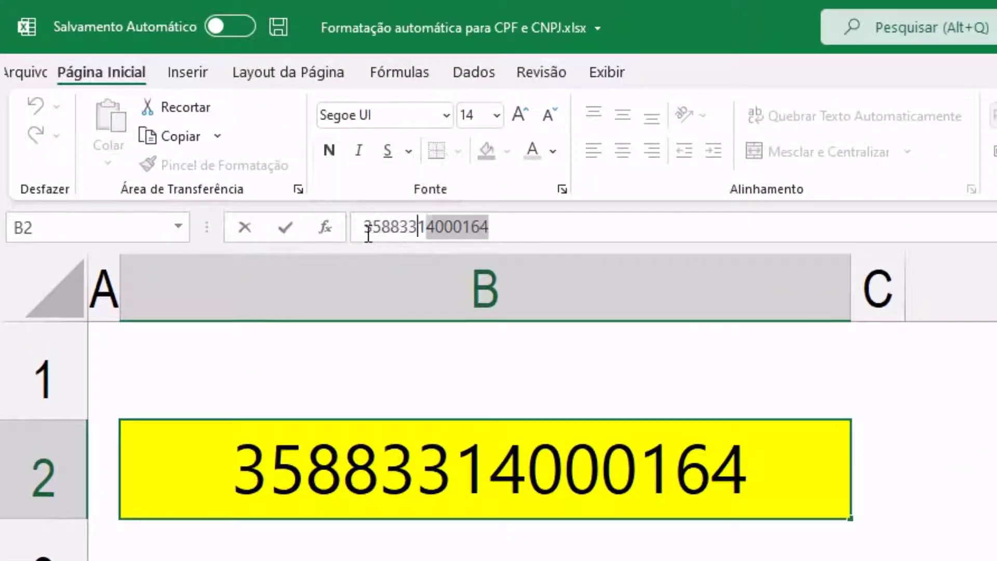
pyautogui.press('Escape')
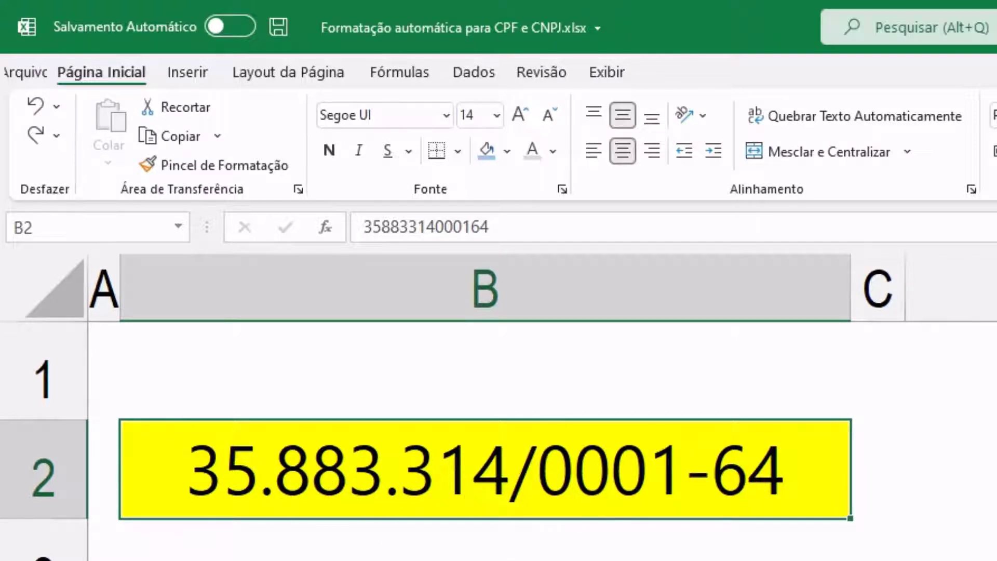
pyautogui.scroll(-5, 485, 415)
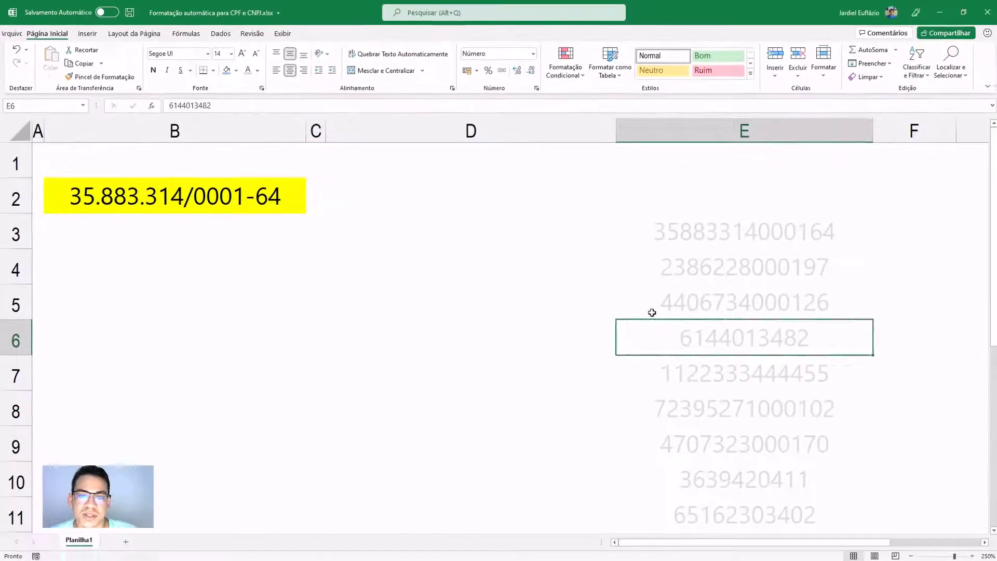
pyautogui.rightClick(492, 437)
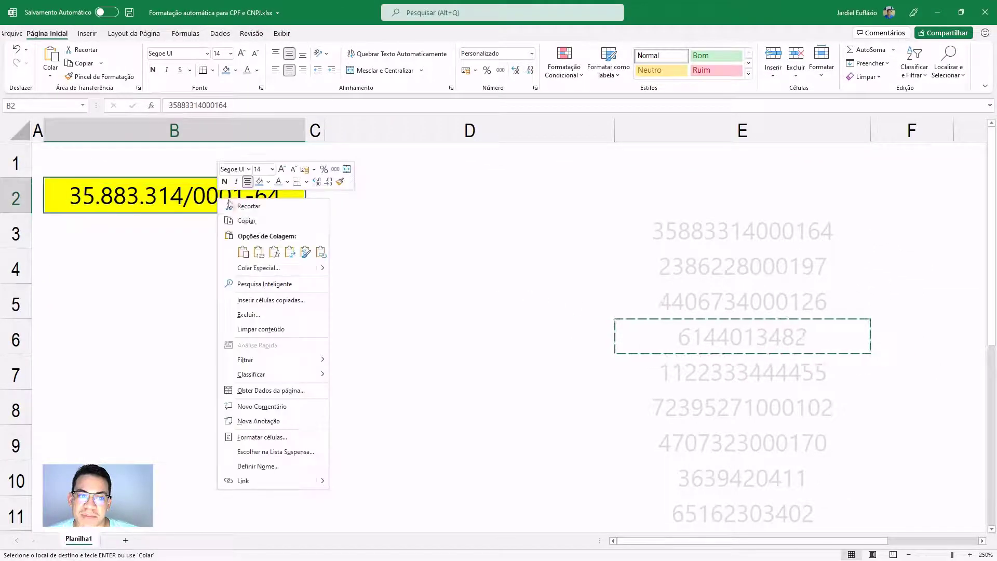
pyautogui.click(258, 252)
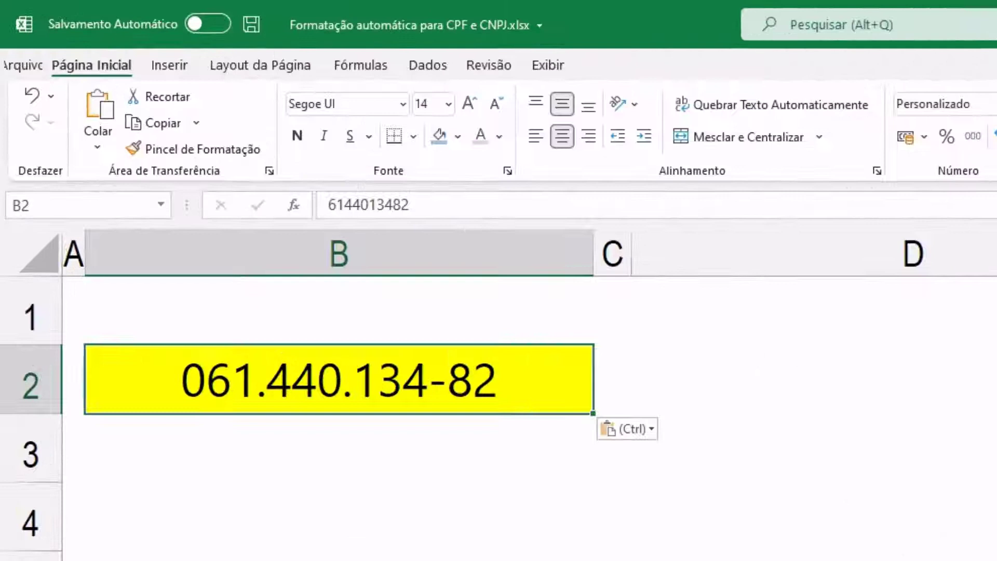
pyautogui.scroll(7, 284, 276)
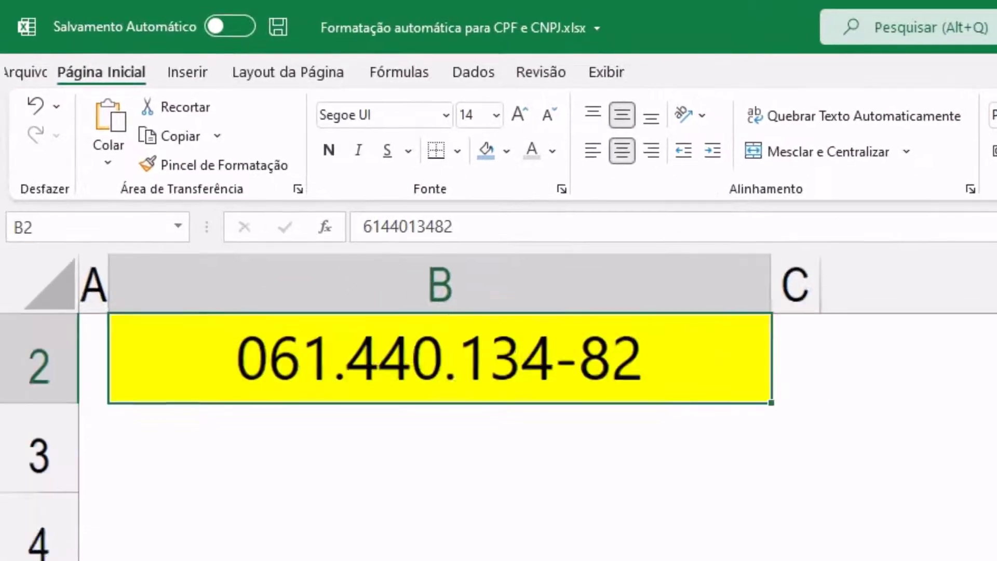
pyautogui.scroll(1, 284, 276)
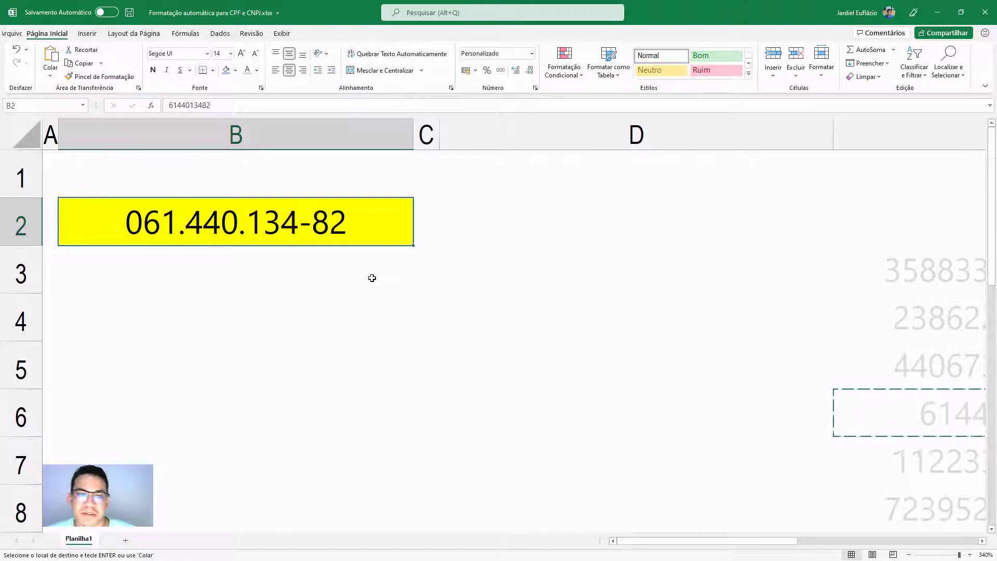
pyautogui.scroll(-1, 358, 296)
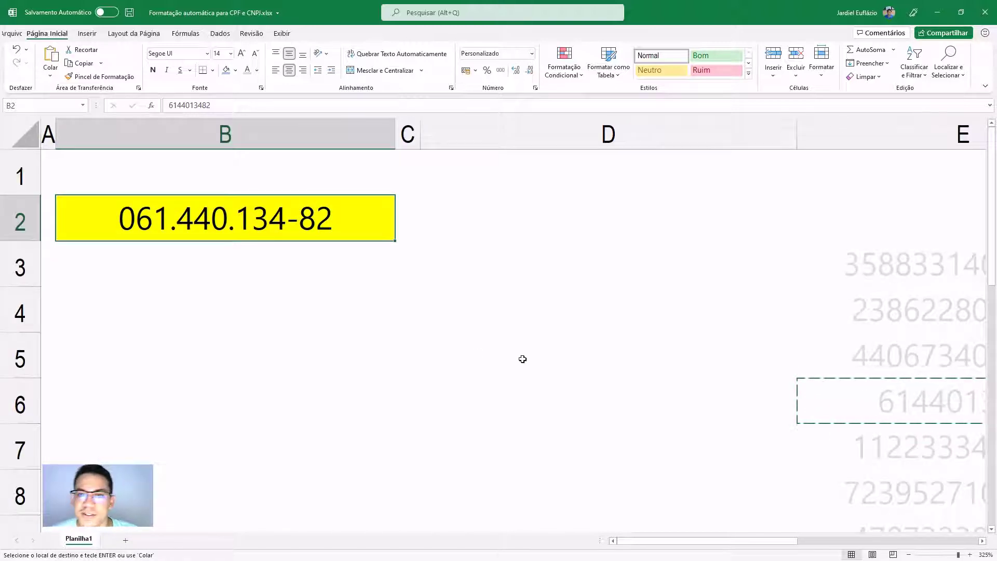
pyautogui.press('Escape')
pyautogui.scroll(-3, 346, 326)
pyautogui.scroll(-1, 346, 326)
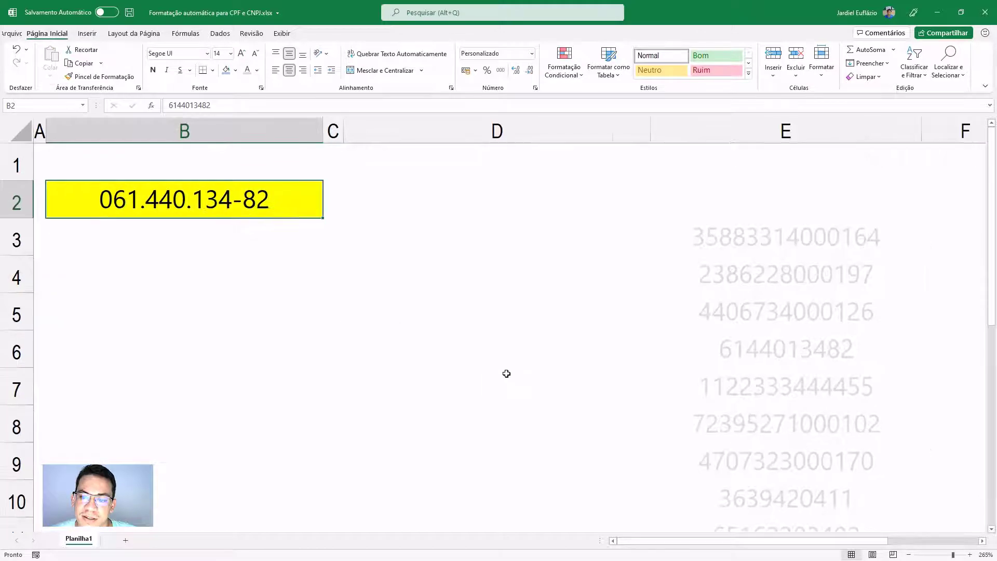
pyautogui.scroll(-1, 509, 374)
pyautogui.click(734, 318)
pyautogui.scroll(-3, 734, 319)
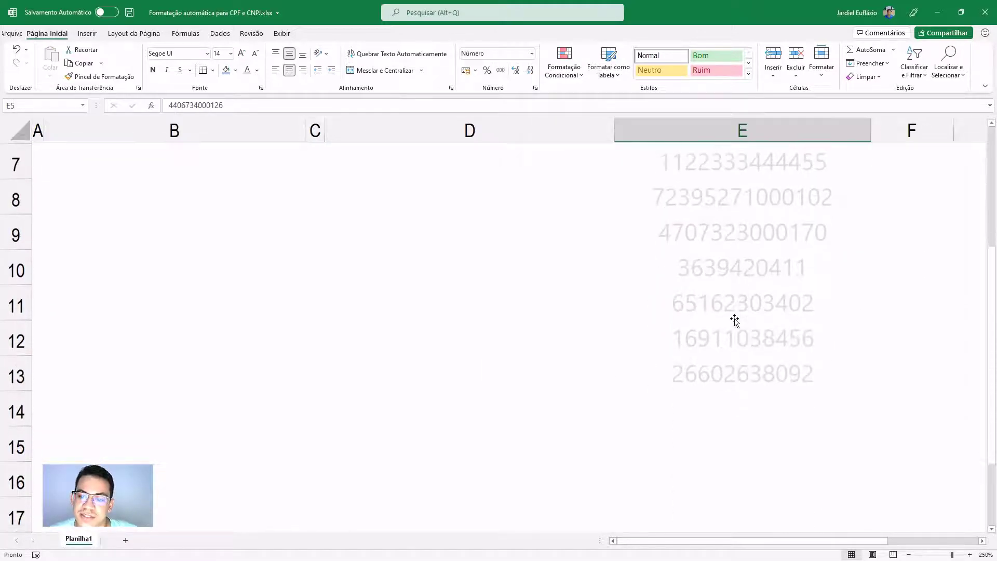
pyautogui.scroll(3, 734, 319)
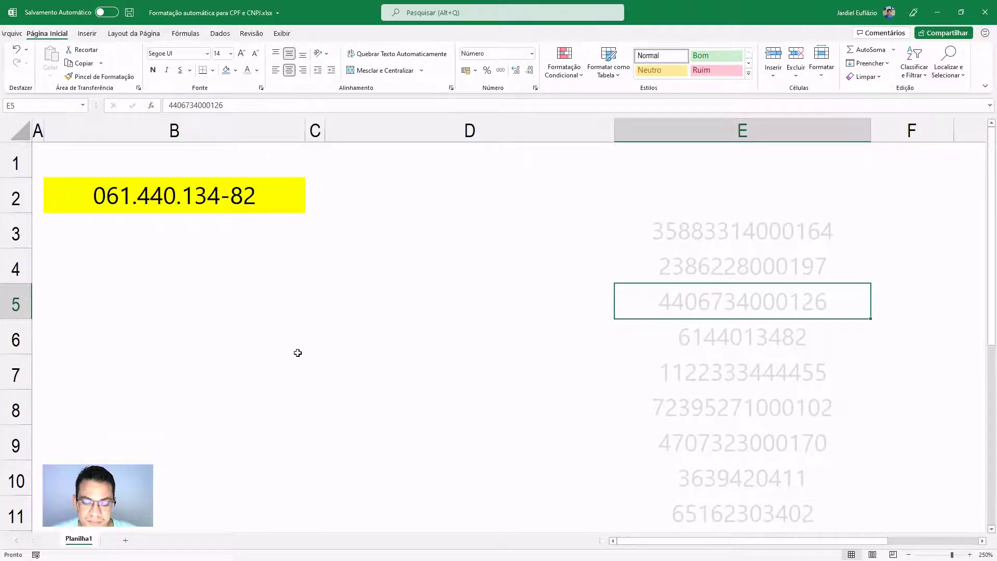
pyautogui.keyDown('ctrl'); pyautogui.scroll(2, 298, 353); pyautogui.keyUp('ctrl')
pyautogui.scroll(1, 427, 405)
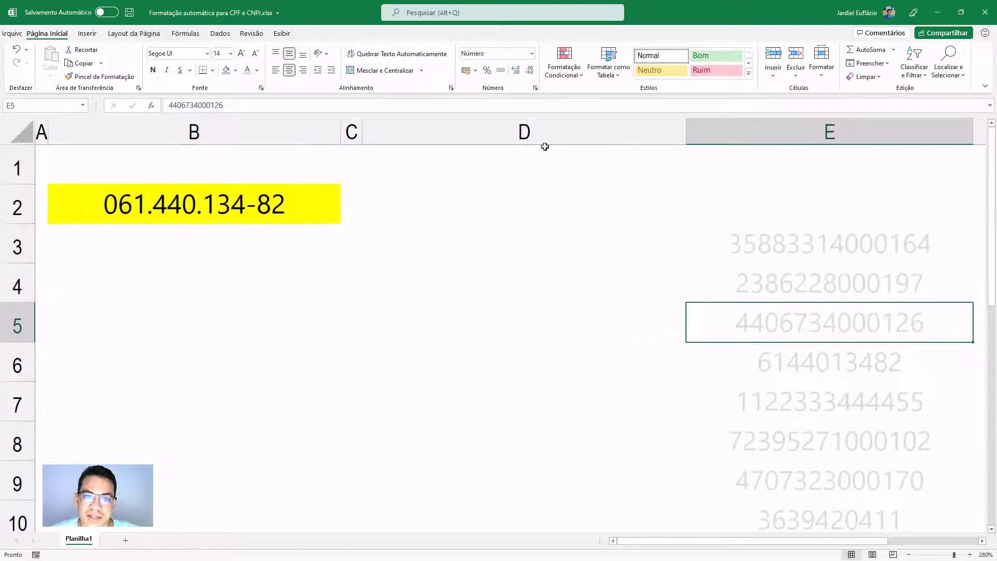
pyautogui.click(517, 209)
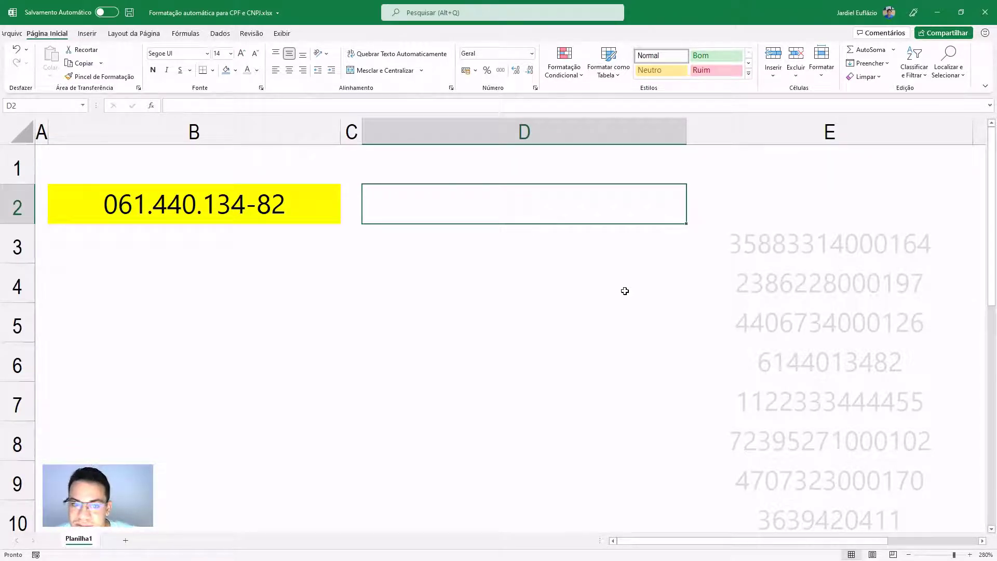
# - Type the CPF mask 000.000.000-00 into D2
pyautogui.scroll(4, 625, 290)
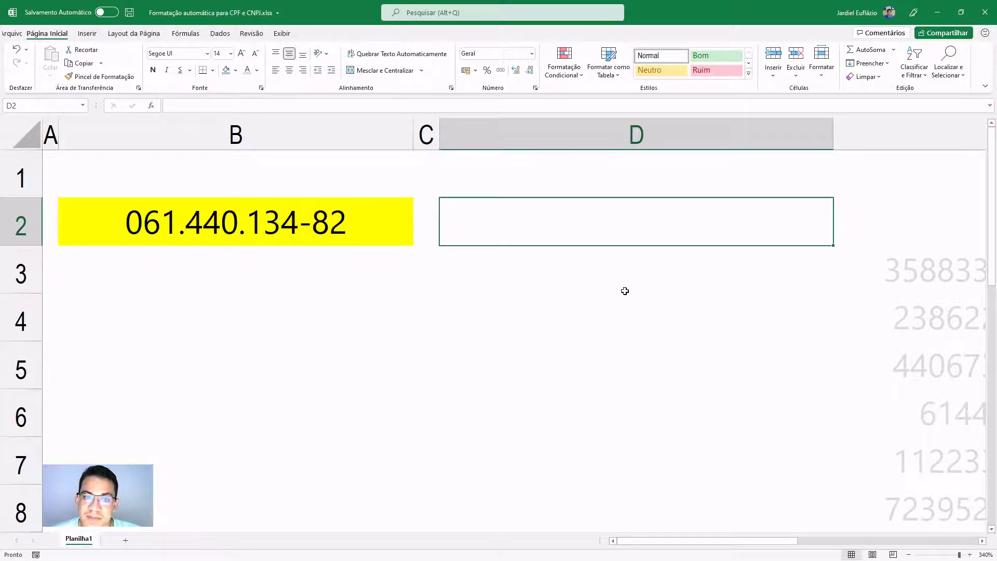
pyautogui.write('000')
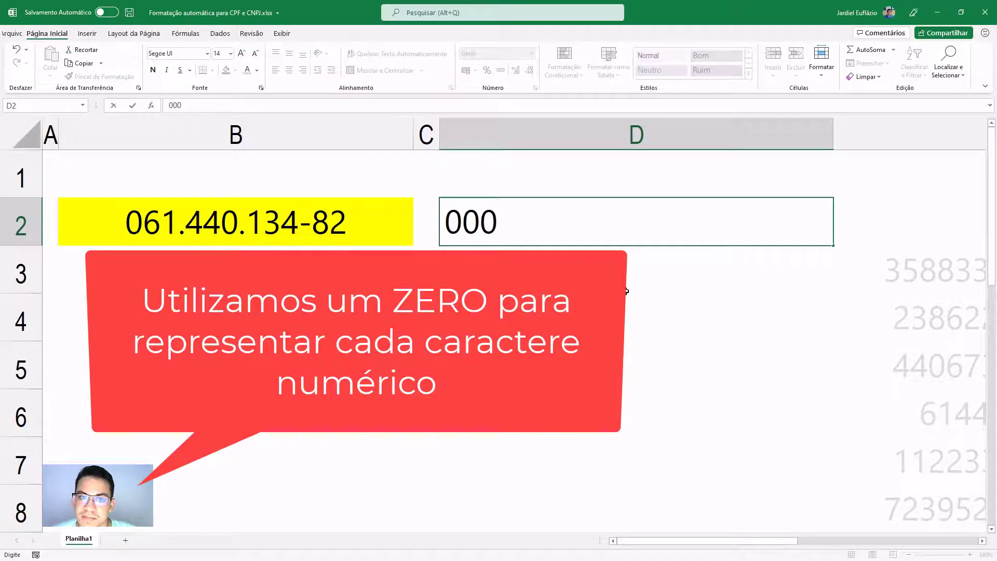
pyautogui.write('.')
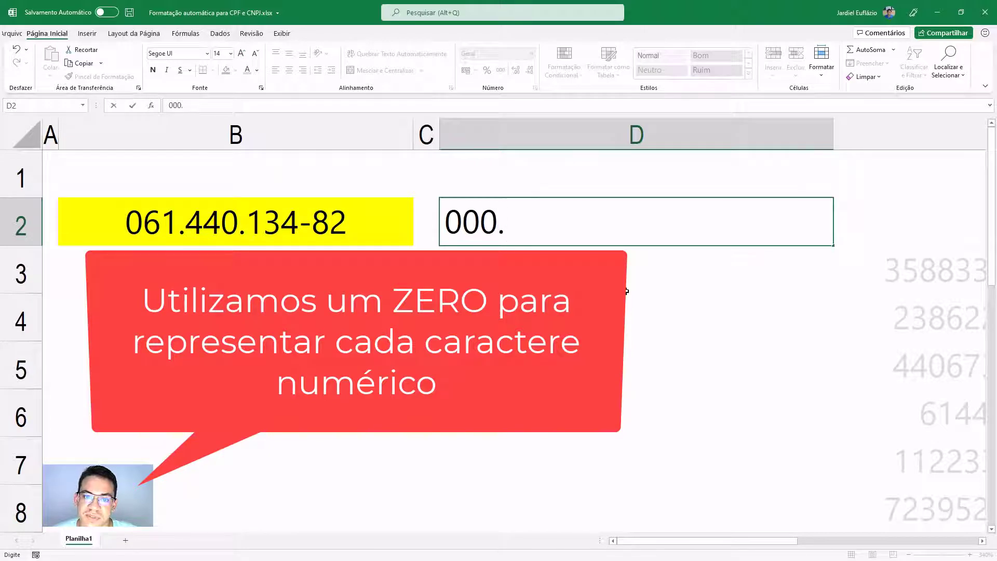
pyautogui.write('000')
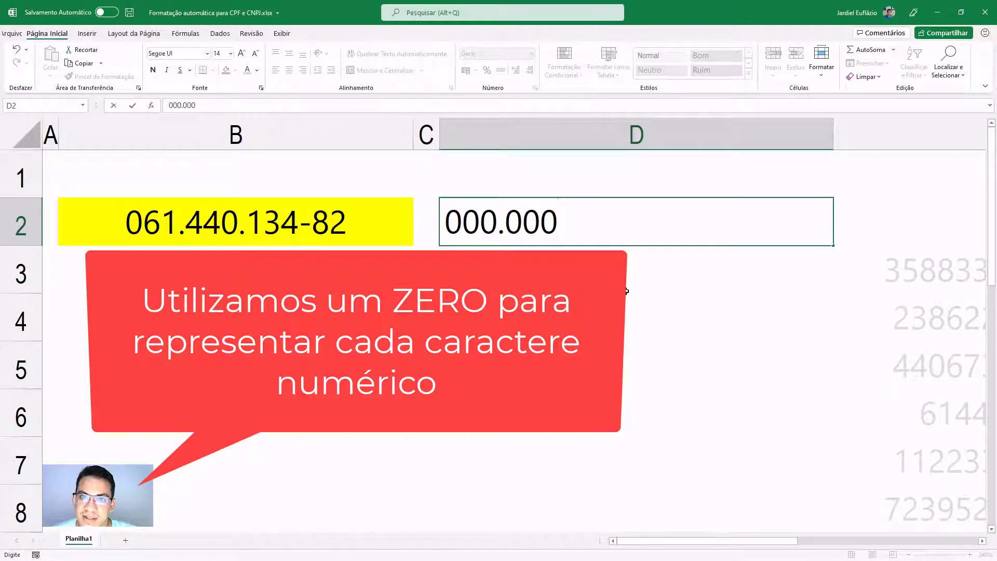
pyautogui.click(499, 225)
pyautogui.click(597, 224)
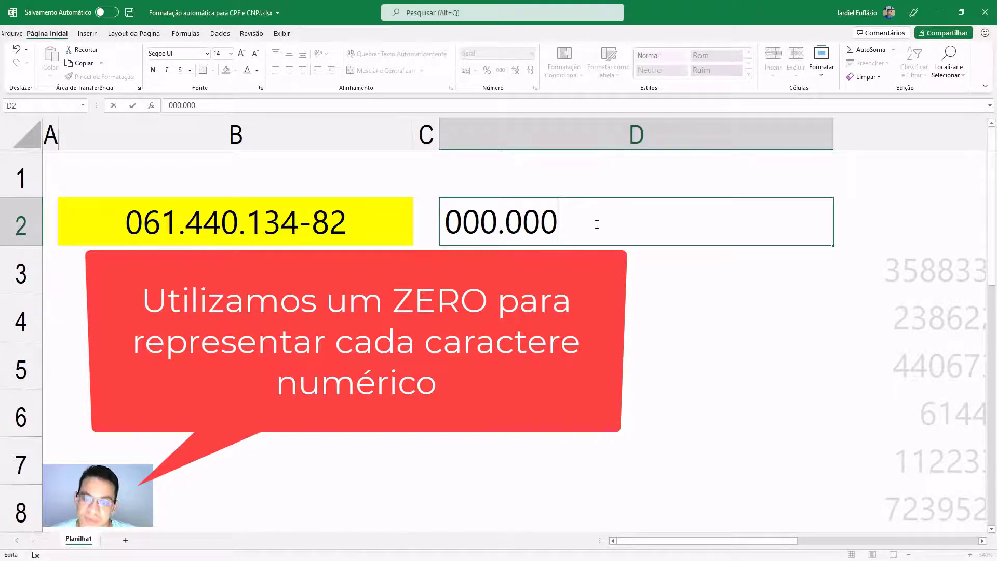
pyautogui.write('.00')
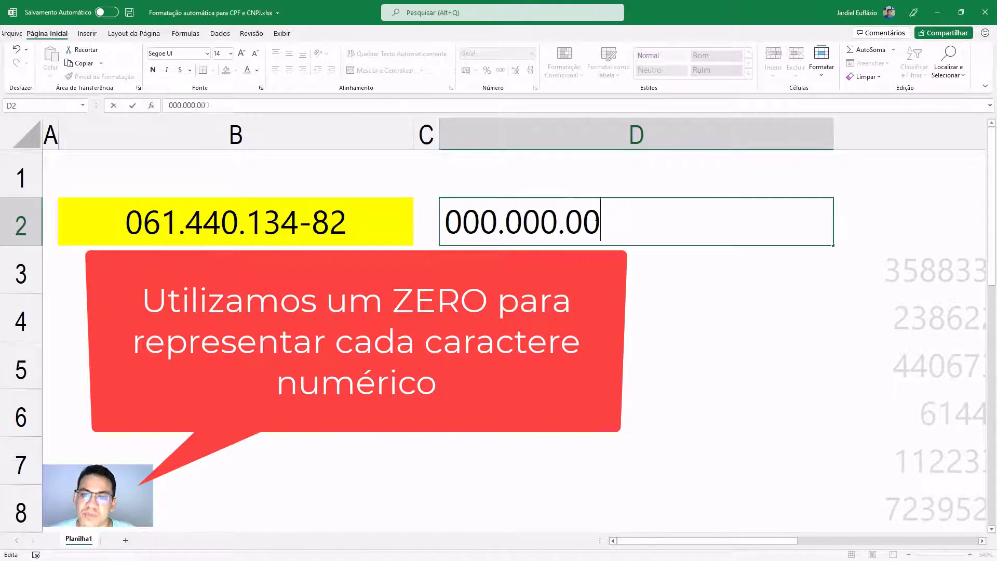
pyautogui.write('0')
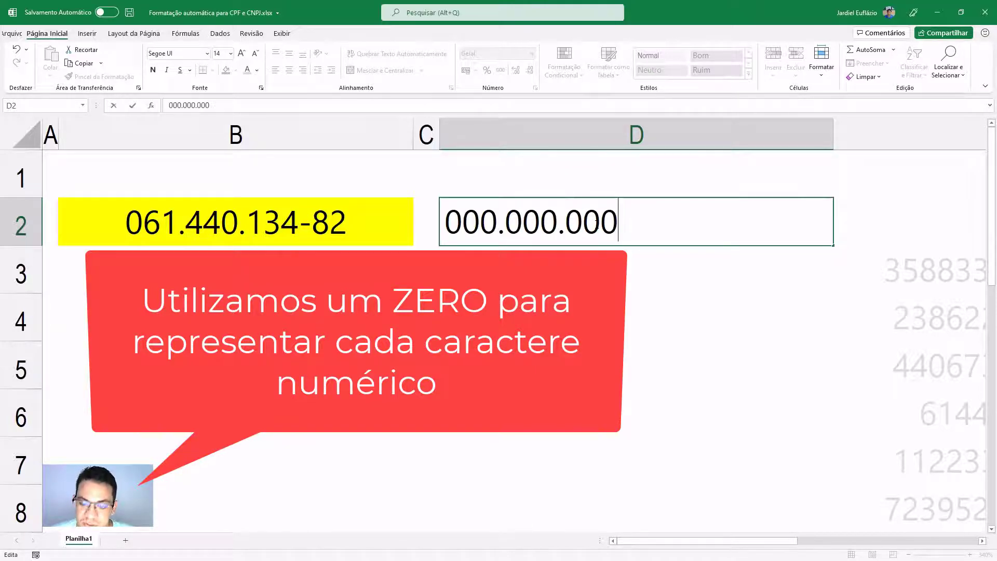
pyautogui.write('-00')
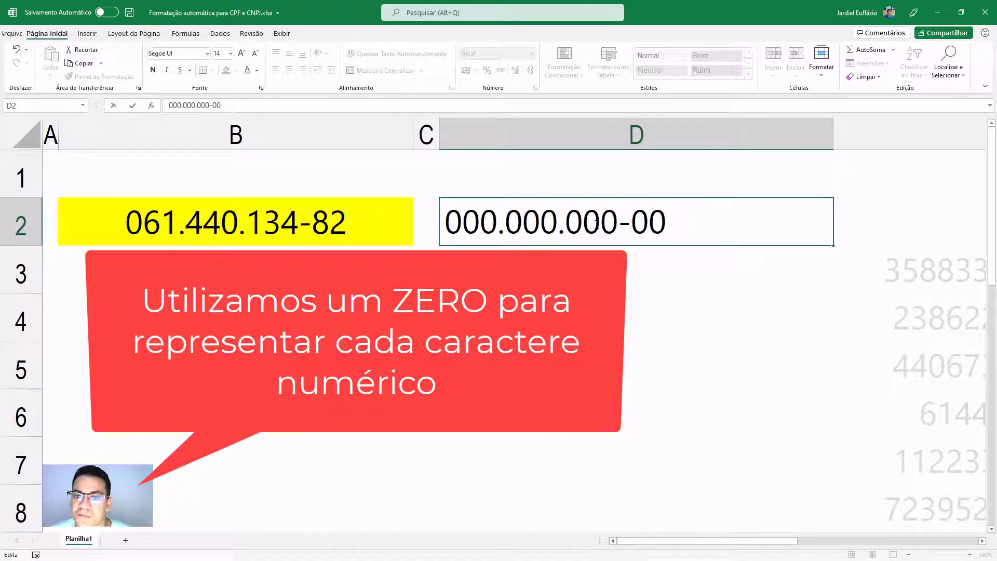
pyautogui.moveTo(674, 222); pyautogui.dragTo(540, 222)
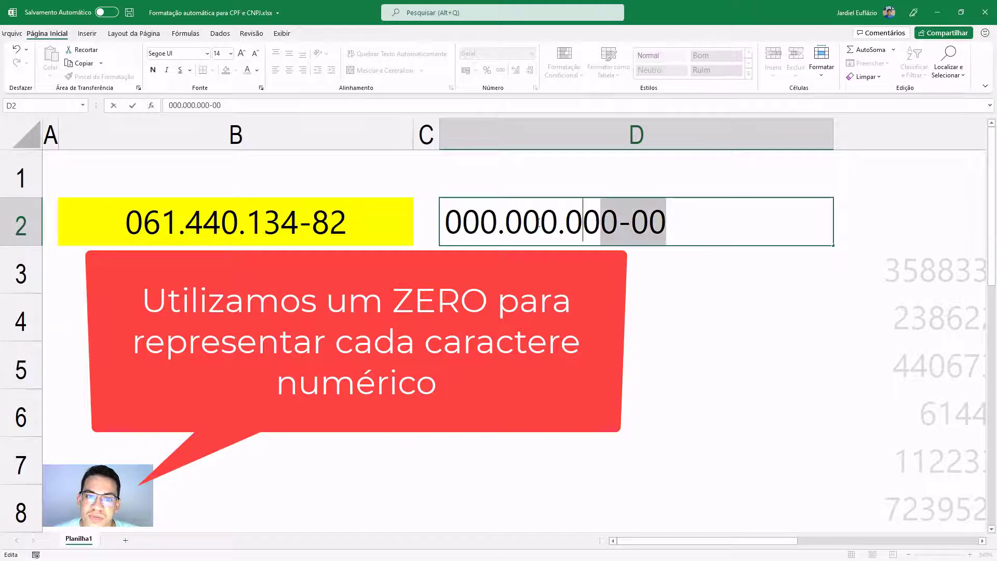
pyautogui.click(696, 221)
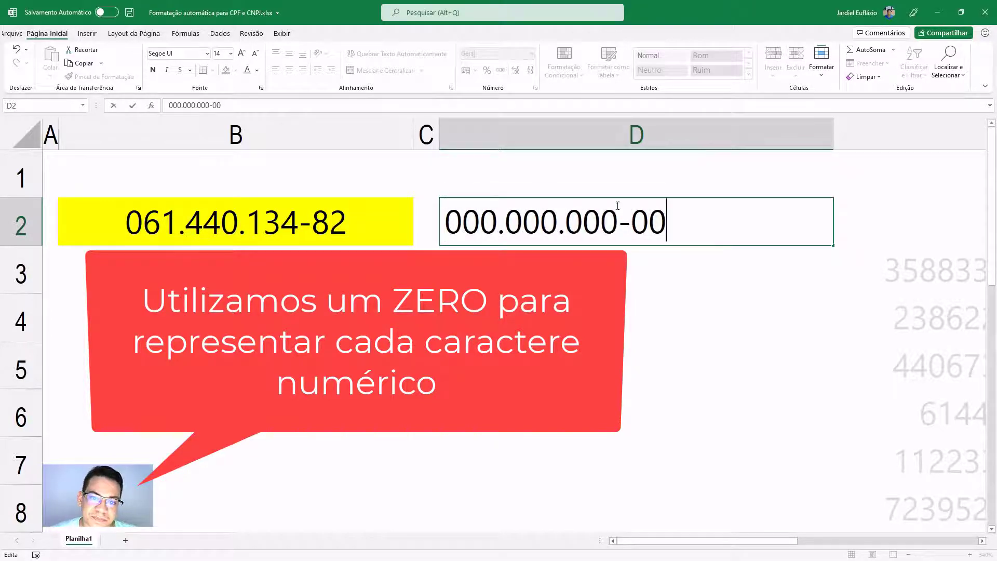
# - Quote both dots and the hyphen, giving 000"."000"."000"-"00
pyautogui.click(498, 222)
pyautogui.write('"')
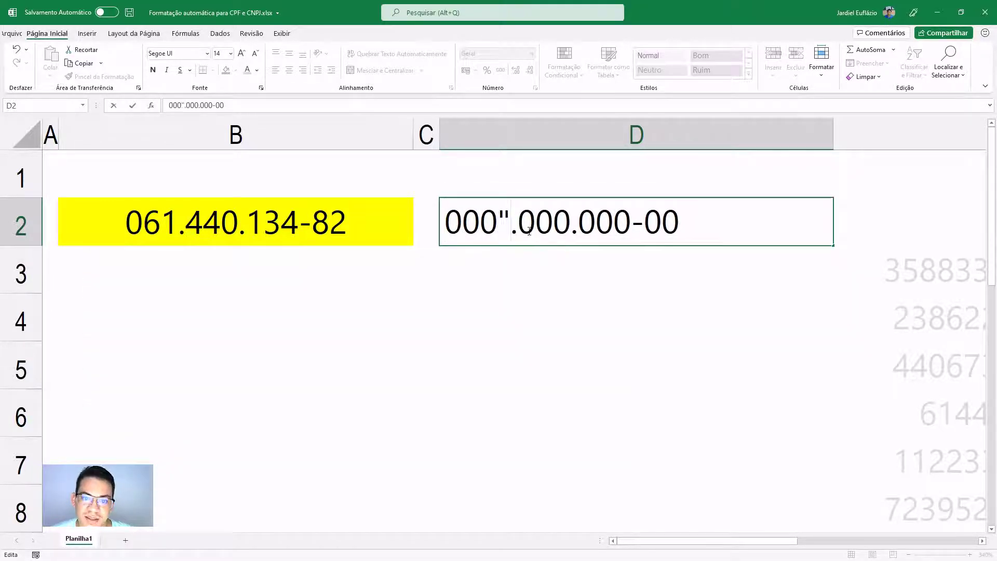
pyautogui.click(519, 228)
pyautogui.write('"')
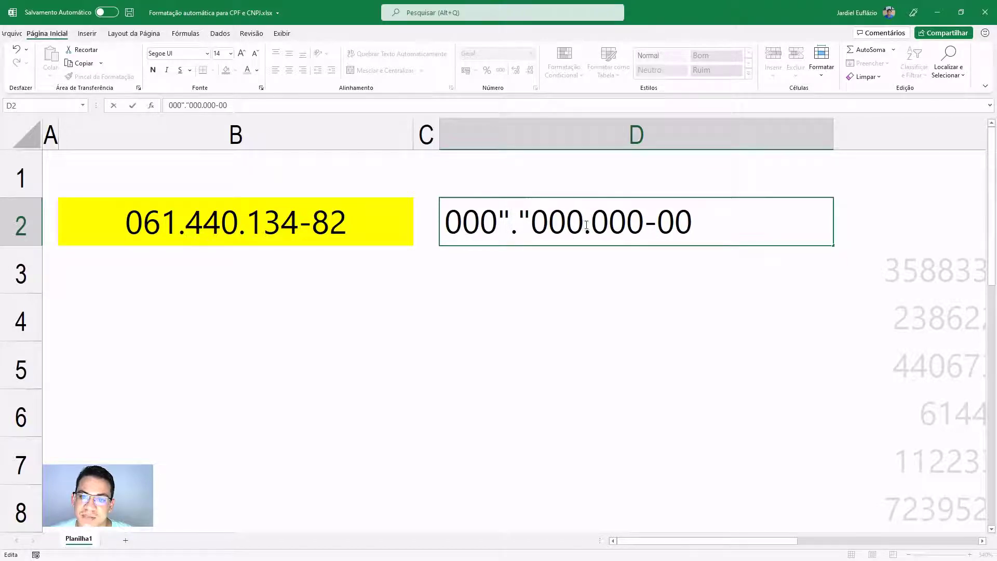
pyautogui.click(586, 224)
pyautogui.write('"')
pyautogui.click(602, 223)
pyautogui.write('"')
pyautogui.click(671, 222)
pyautogui.write('"')
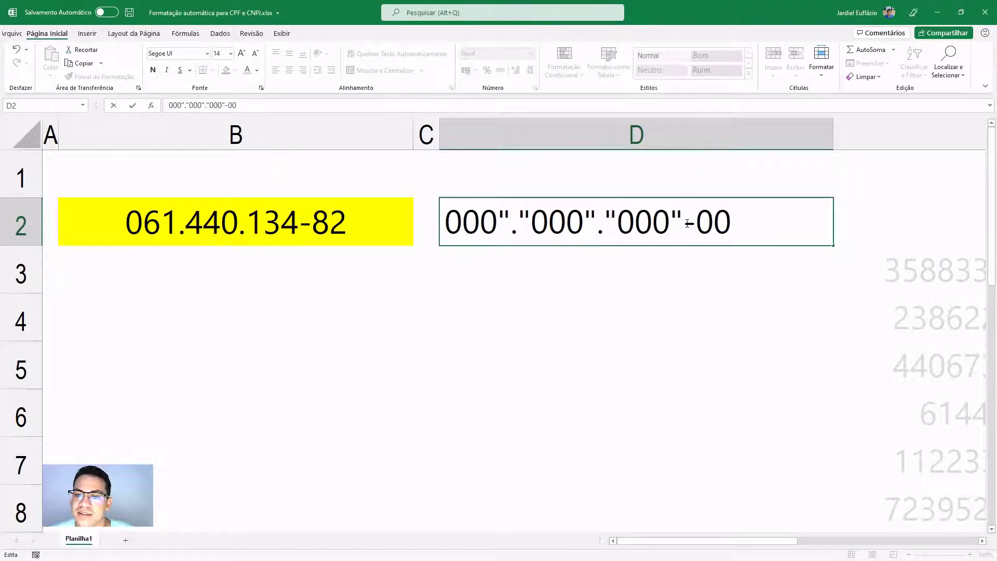
pyautogui.click(694, 223)
pyautogui.write('"')
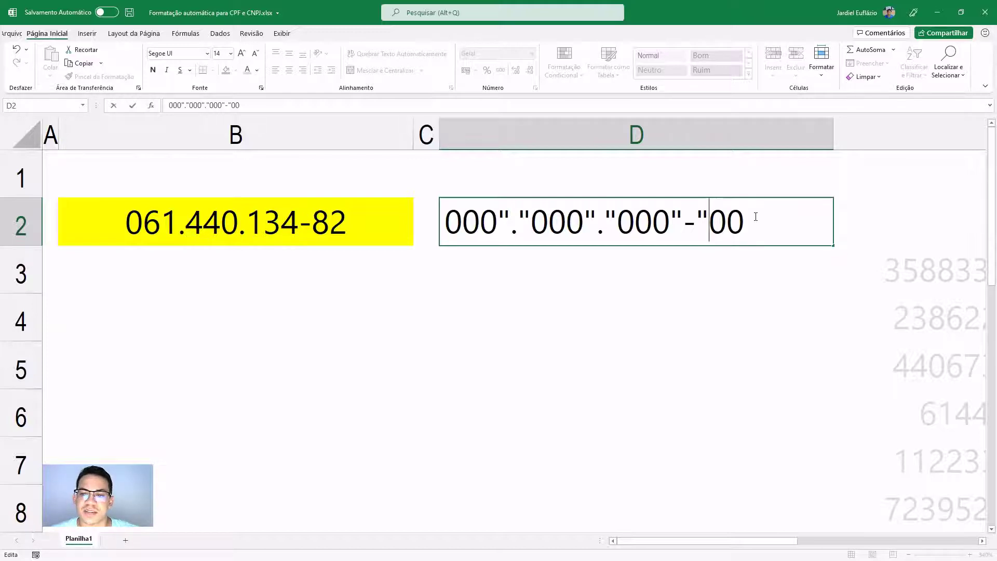
# - In D2, replace the quotes around both dots with a backslash before each dot
pyautogui.moveTo(755, 216); pyautogui.dragTo(444, 223)
pyautogui.click(528, 230)
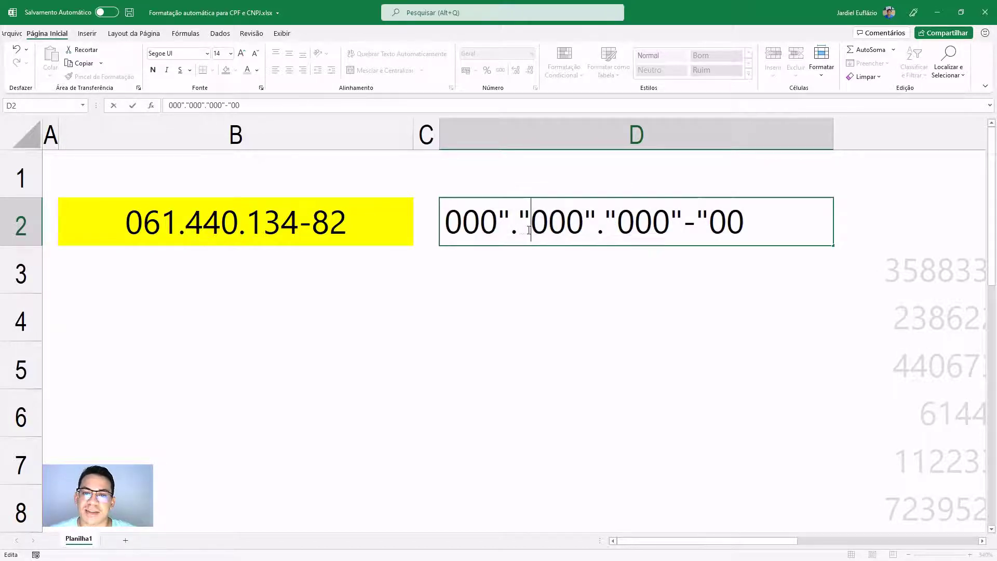
pyautogui.click(501, 222)
pyautogui.write('\\')
pyautogui.press('Delete')
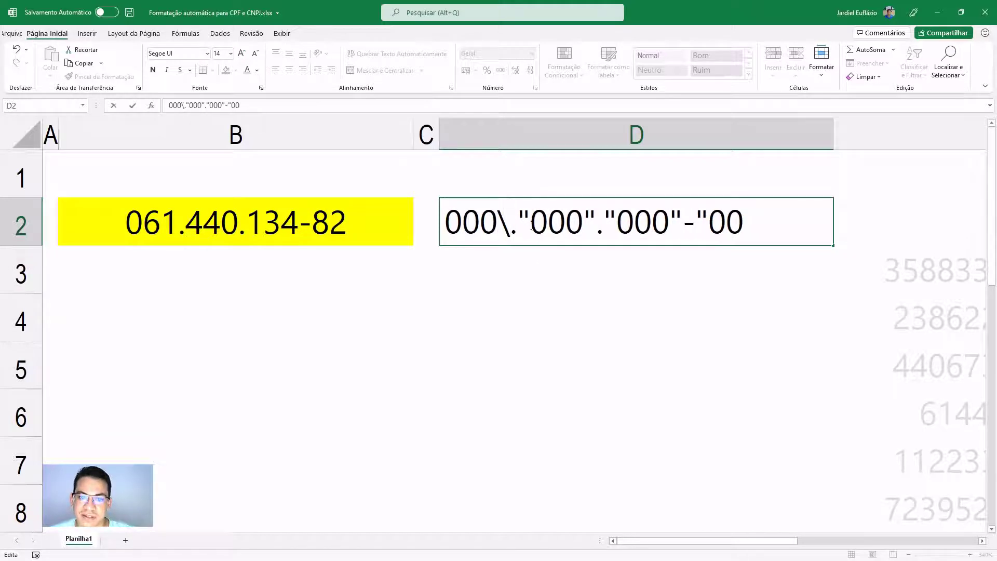
pyautogui.press('Delete')
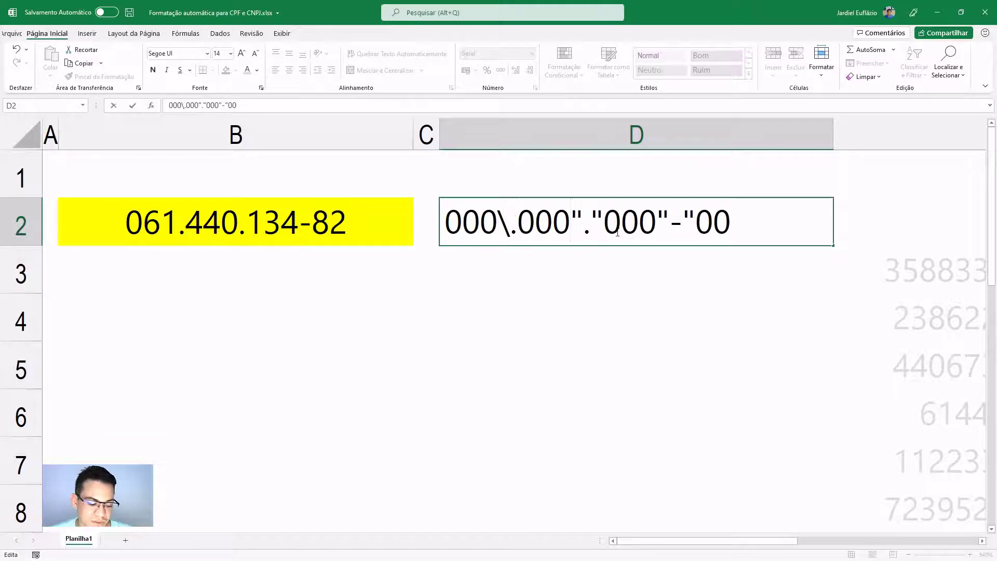
pyautogui.write('\\')
pyautogui.press('Delete')
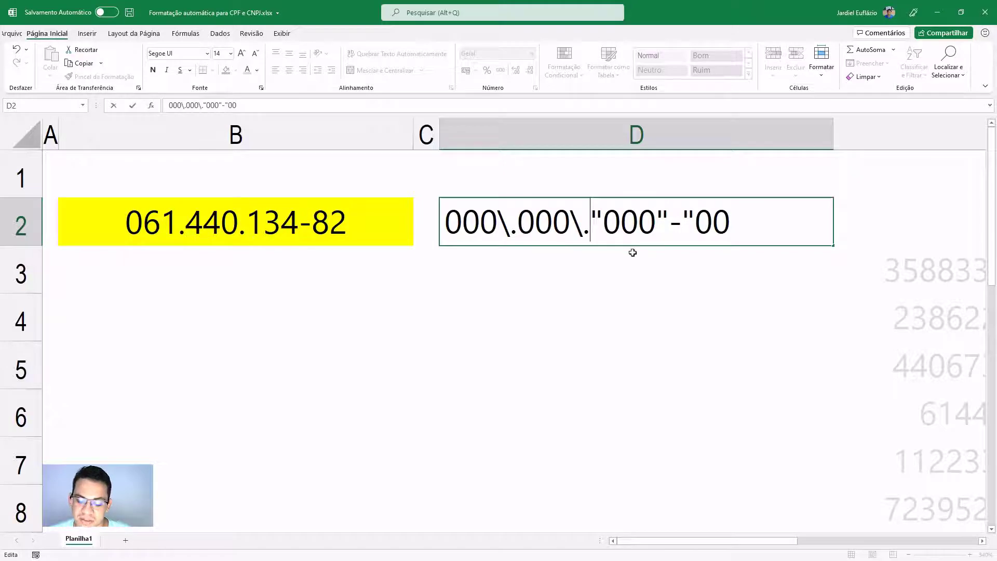
pyautogui.press('Delete')
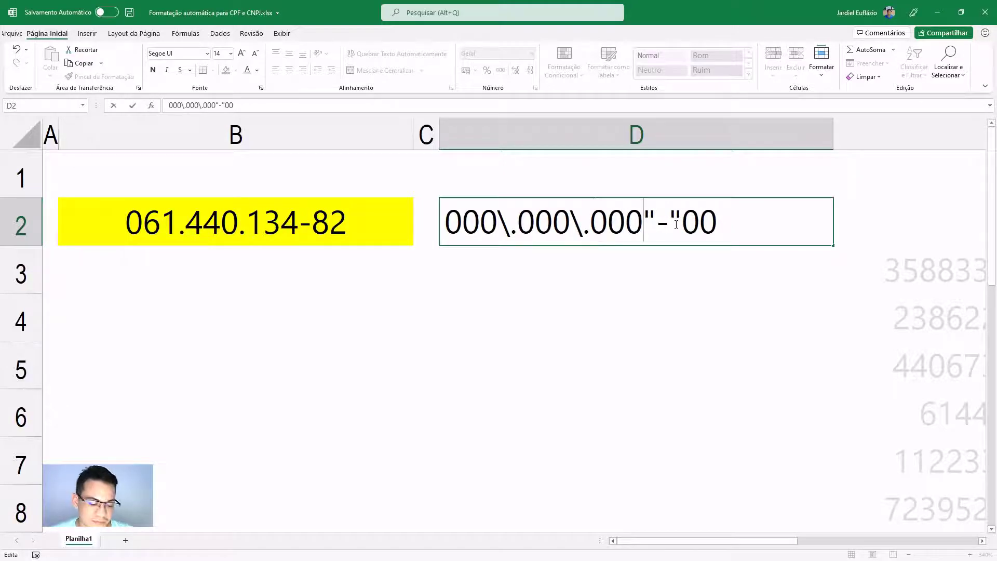
# - Strip the quotes and backslash from the hyphen and commit 000\.000\.000-00
pyautogui.write('\\')
pyautogui.press('Delete')
pyautogui.press('Right')
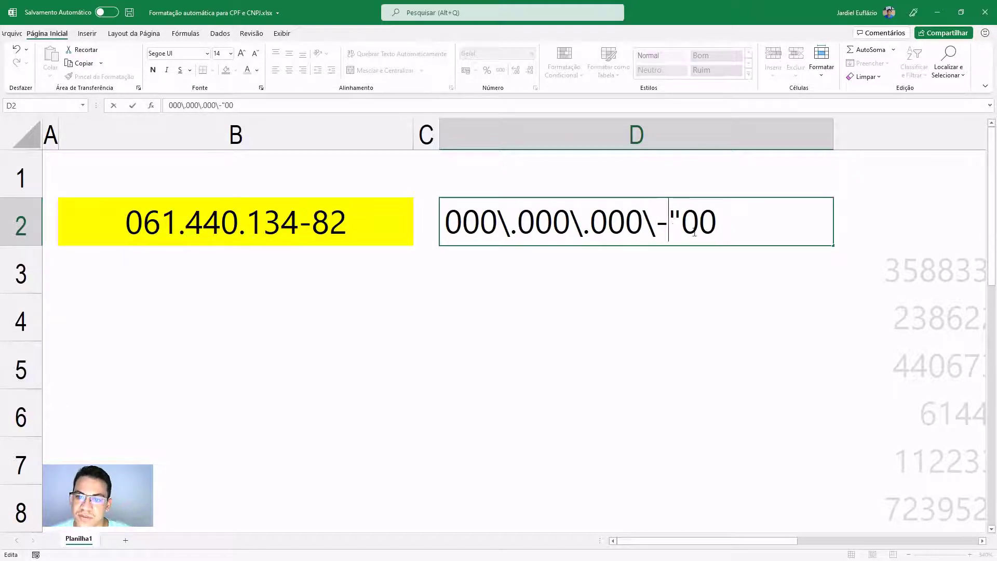
pyautogui.press('Delete')
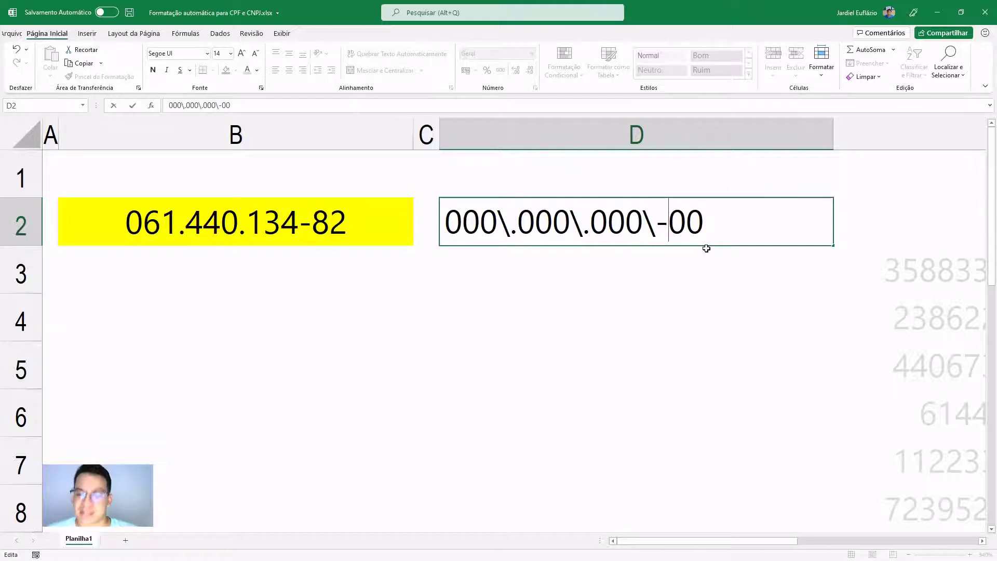
pyautogui.click(648, 228)
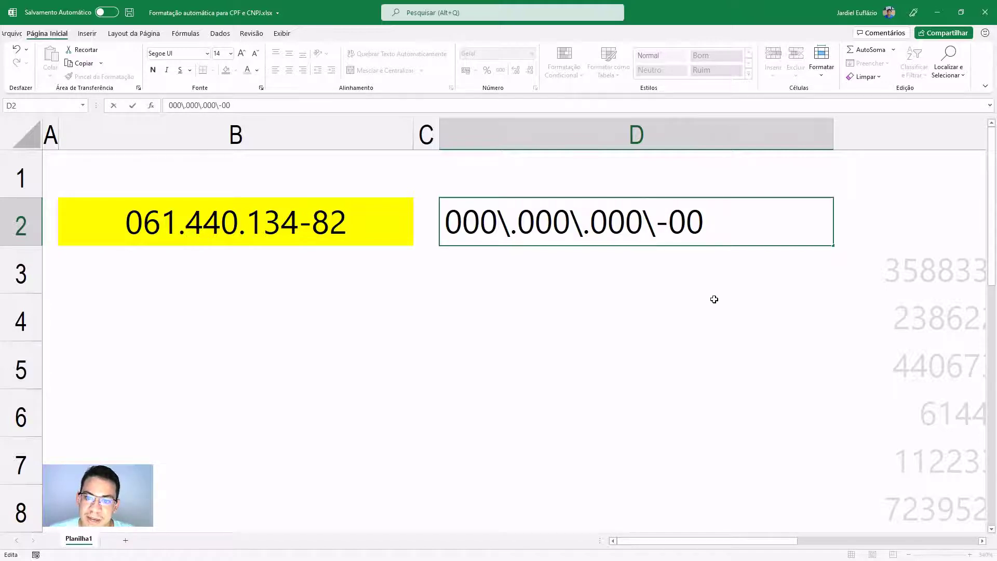
pyautogui.press('Delete')
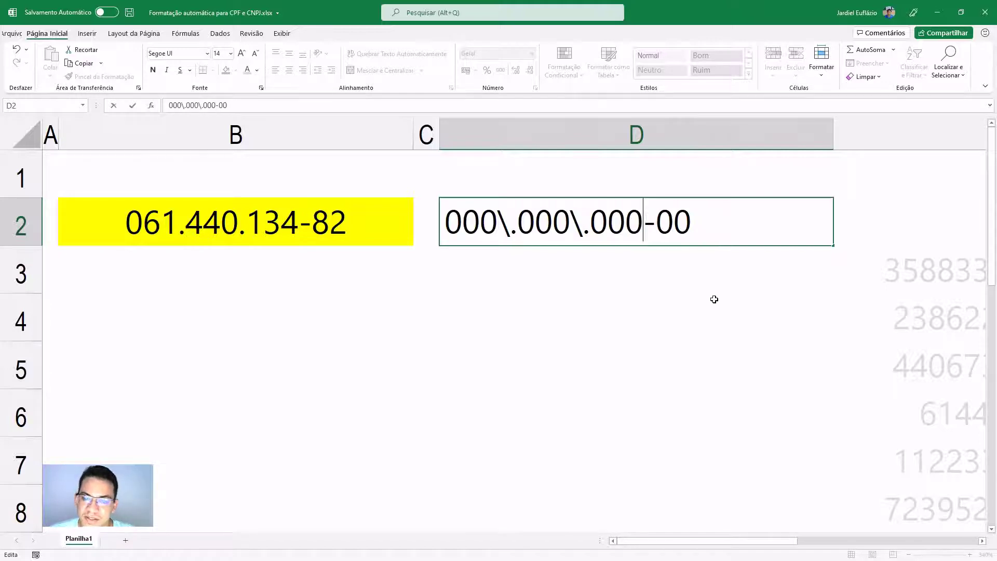
pyautogui.moveTo(643, 222); pyautogui.dragTo(652, 223)
pyautogui.click(645, 225)
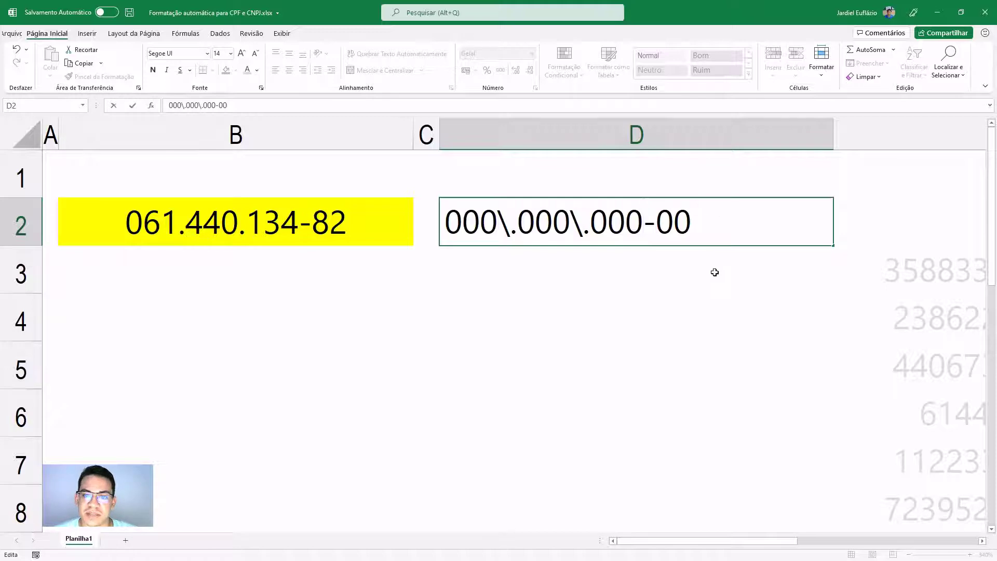
pyautogui.press('Return')
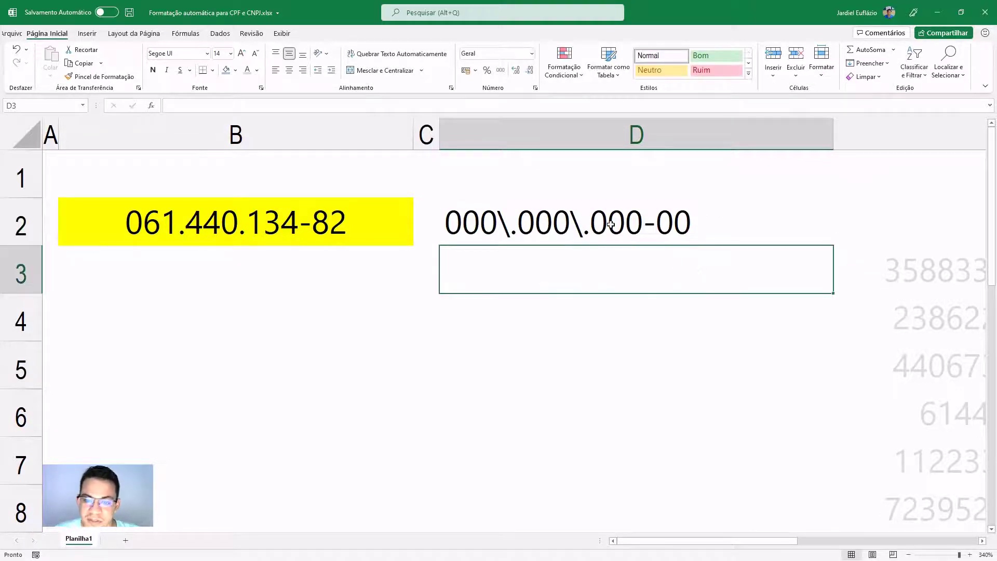
# - Select the whole mask 000\.000\.000-00 in D2 and copy it
pyautogui.click(611, 224)
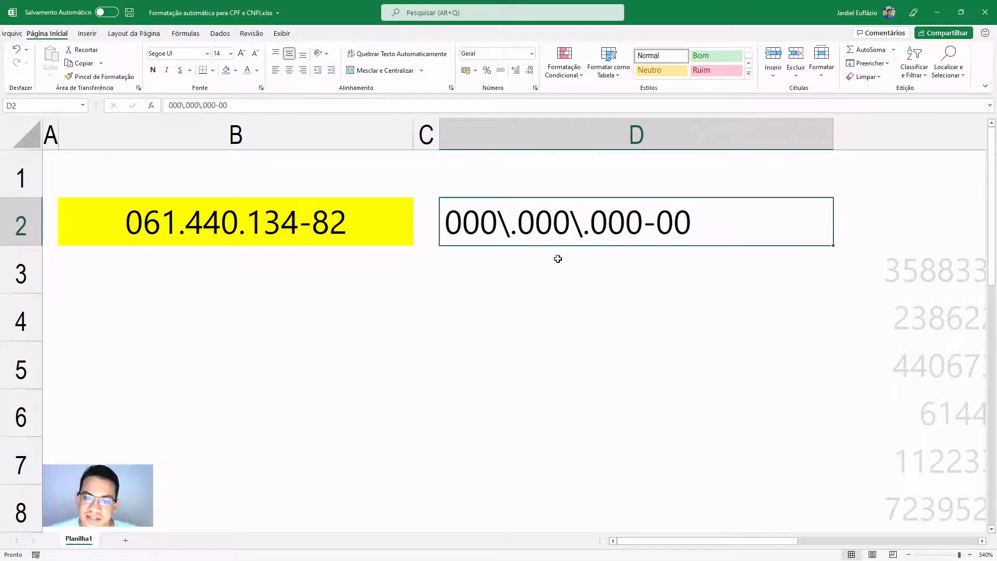
pyautogui.scroll(-6, 556, 256)
pyautogui.doubleClick(519, 200)
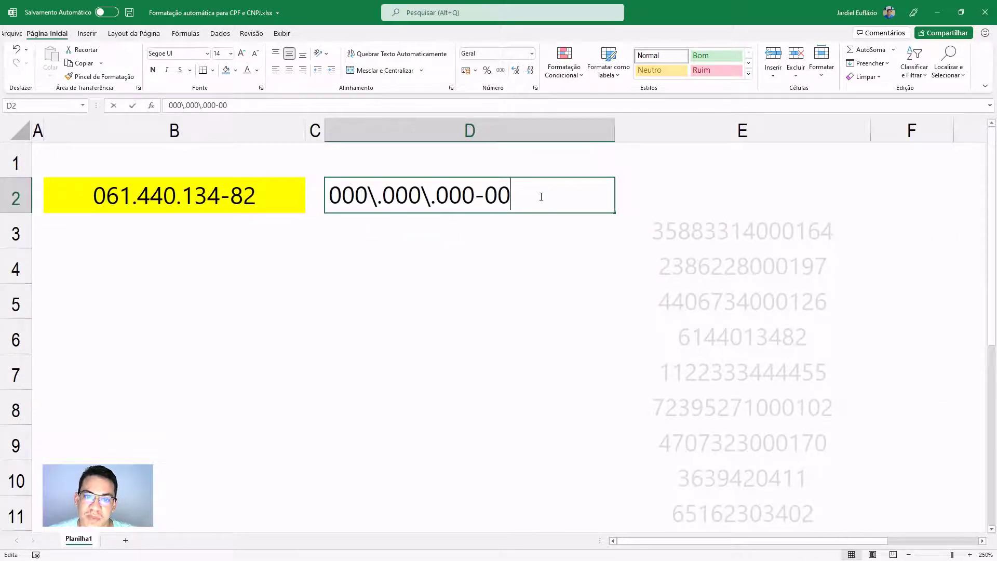
pyautogui.moveTo(540, 196); pyautogui.dragTo(314, 194)
pyautogui.hotkey('ctrl', 'c')
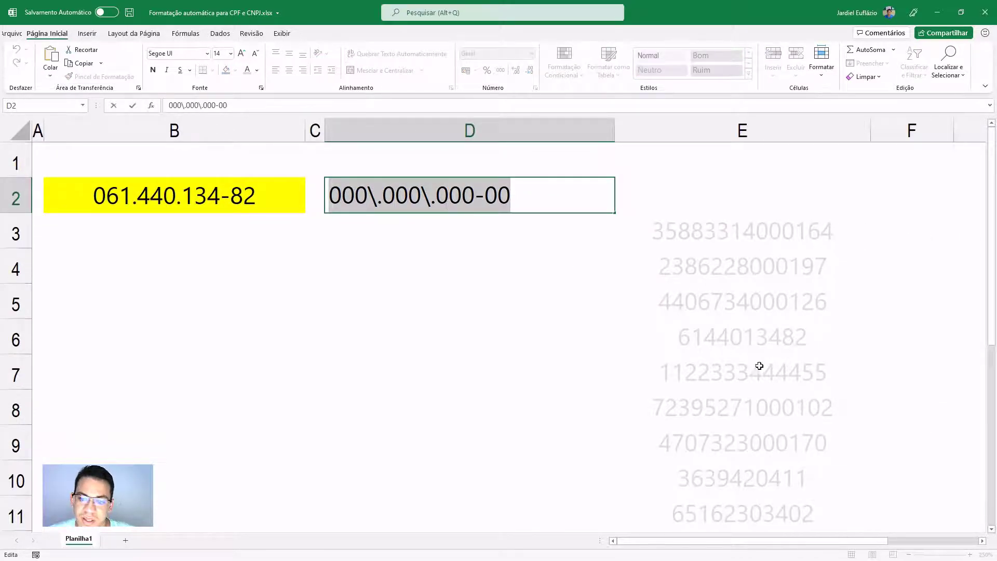
pyautogui.press('Escape')
pyautogui.scroll(-2, 756, 368)
# - Select cell E13 and briefly open its cell formatting settings
pyautogui.click(756, 378)
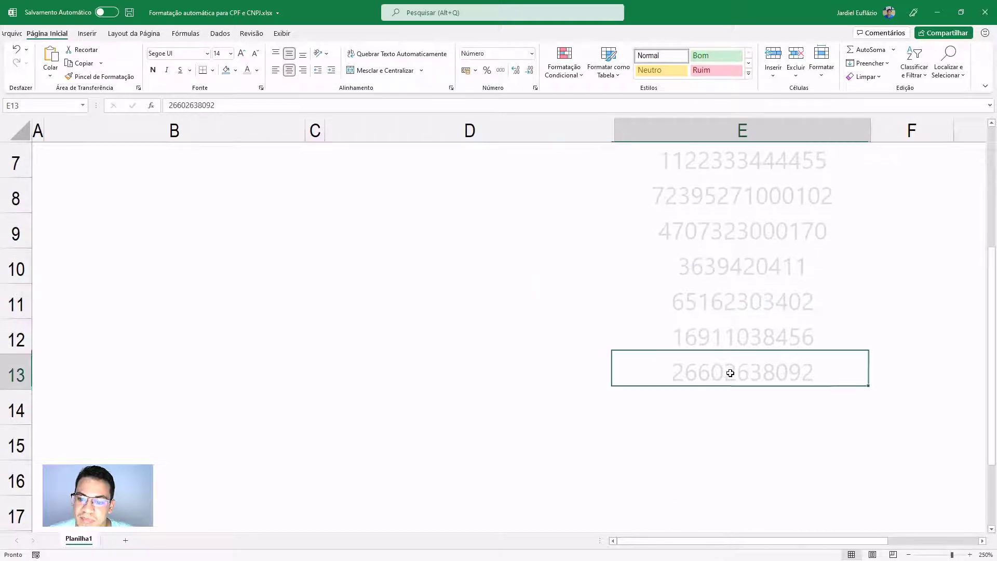
pyautogui.click(982, 540)
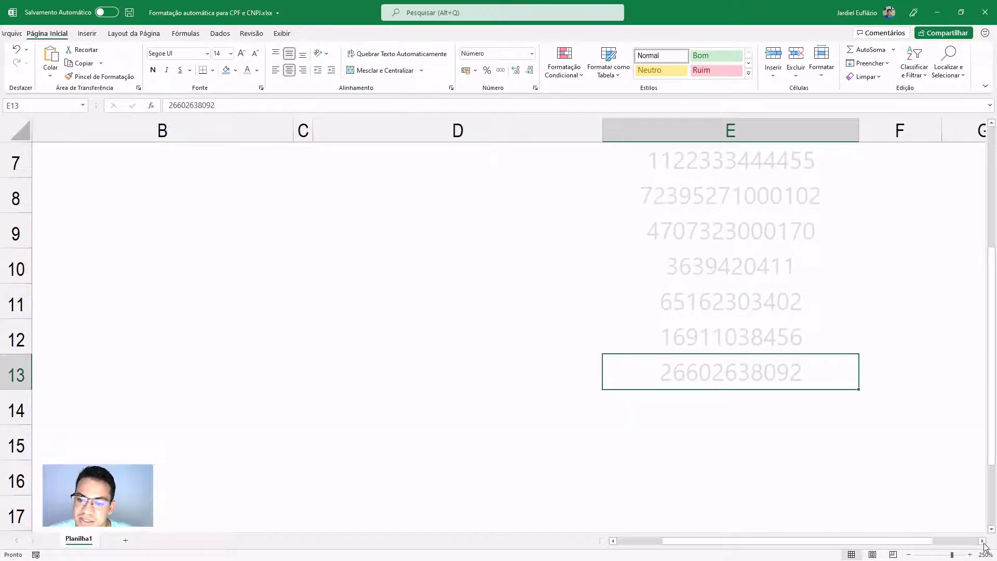
pyautogui.click(981, 541)
pyautogui.scroll(3, 411, 333)
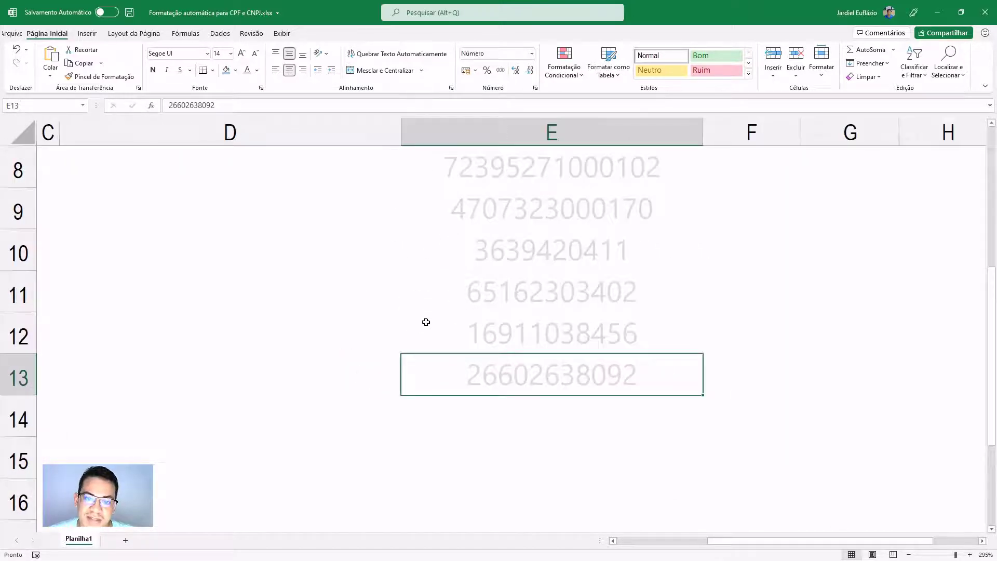
pyautogui.scroll(-1, 426, 321)
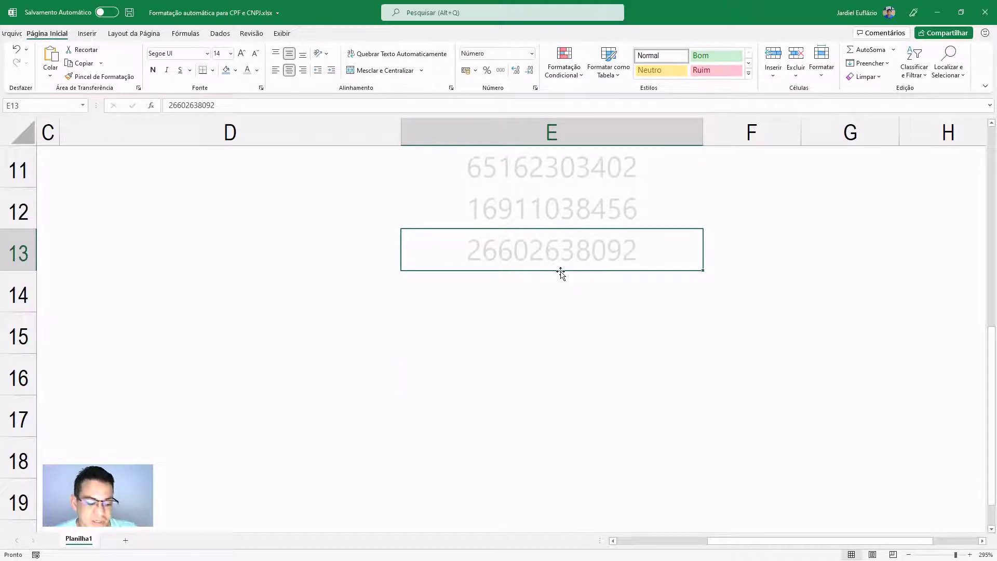
pyautogui.rightClick(627, 255)
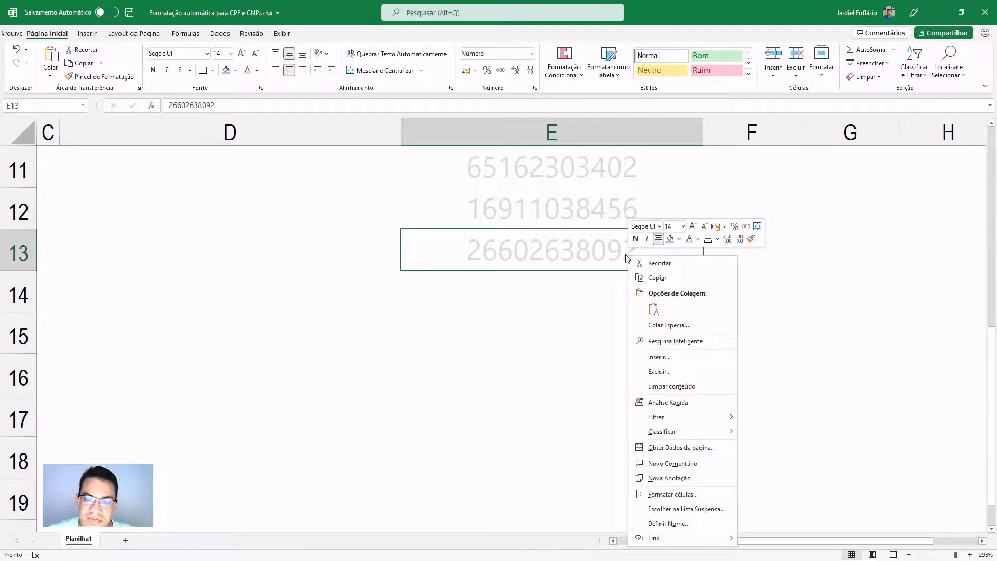
pyautogui.click(682, 496)
pyautogui.click(810, 318)
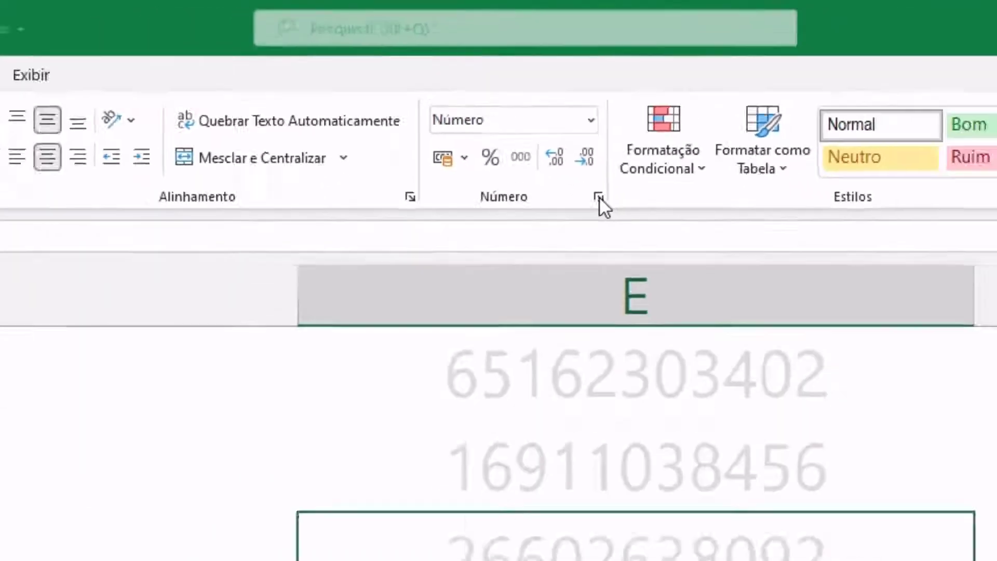
pyautogui.click(598, 196)
pyautogui.moveTo(400, 263); pyautogui.dragTo(350, 177)
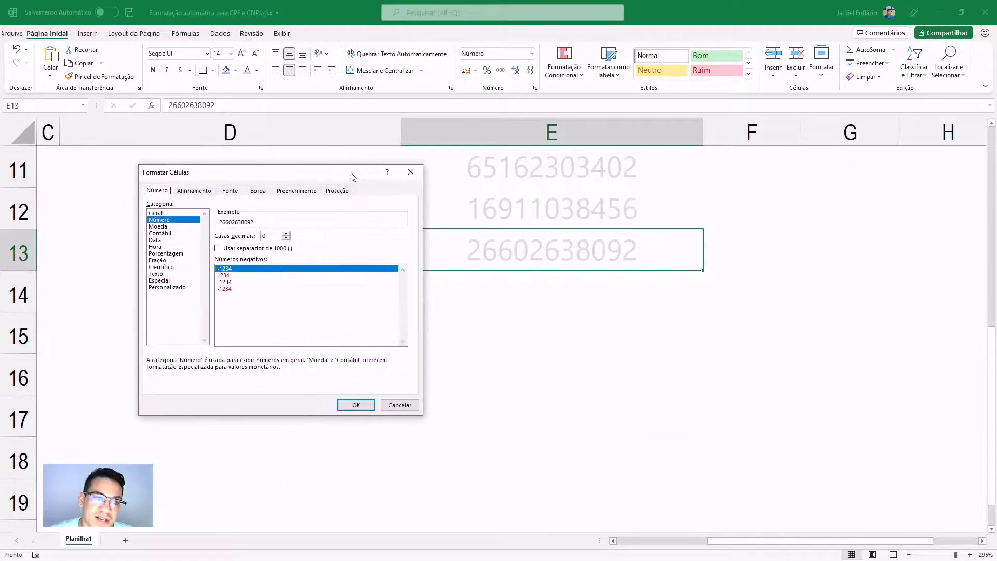
pyautogui.click(167, 287)
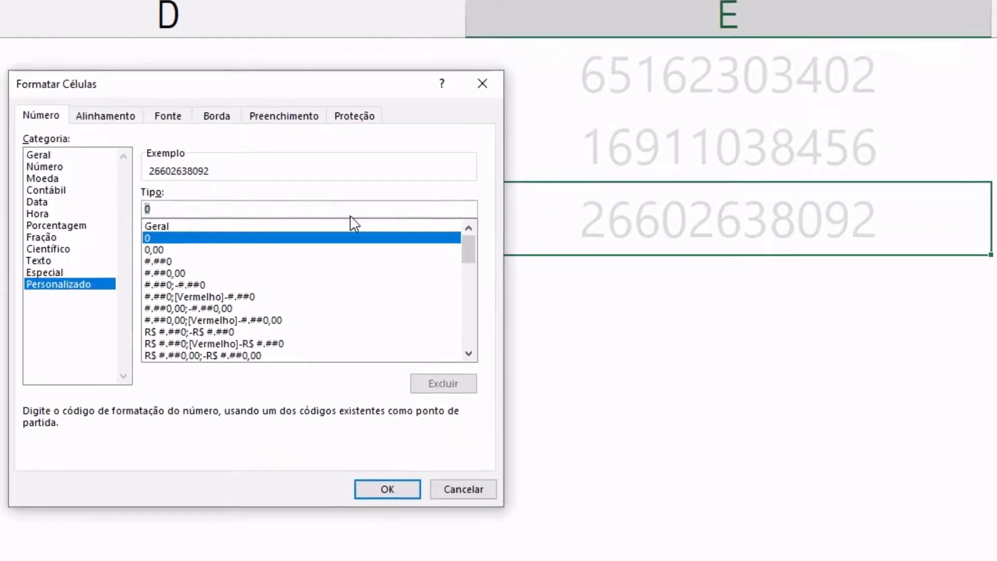
pyautogui.press('BackSpace')
pyautogui.hotkey('ctrl', 'v')
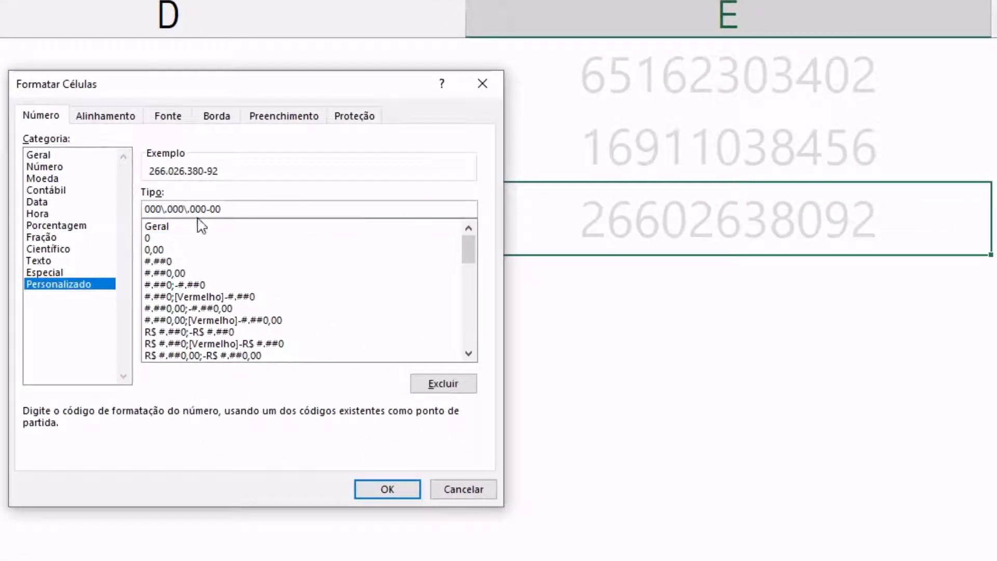
pyautogui.moveTo(213, 89); pyautogui.dragTo(970, 70)
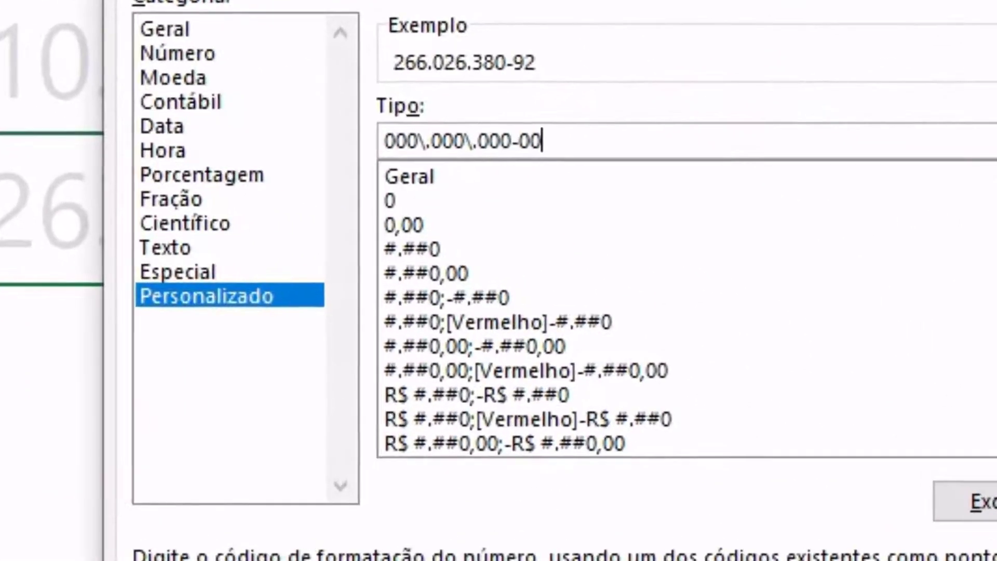
pyautogui.press('Return')
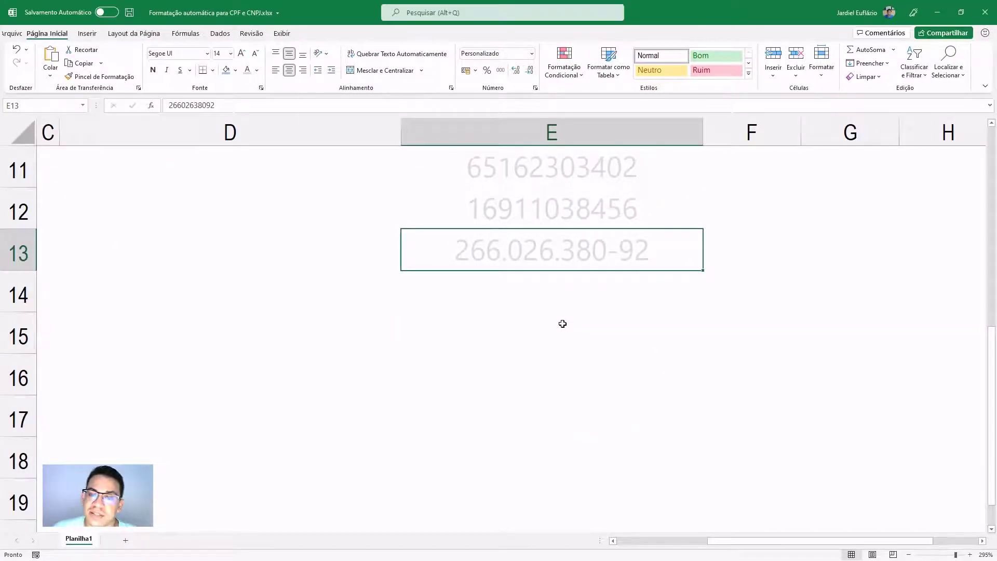
pyautogui.moveTo(763, 541); pyautogui.dragTo(672, 541)
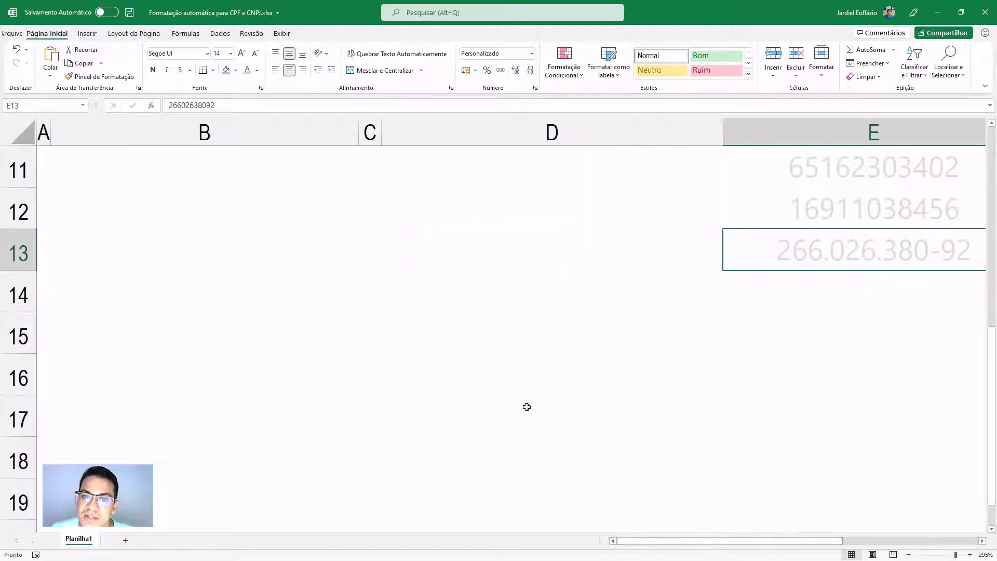
pyautogui.scroll(4, 527, 406)
pyautogui.click(453, 248)
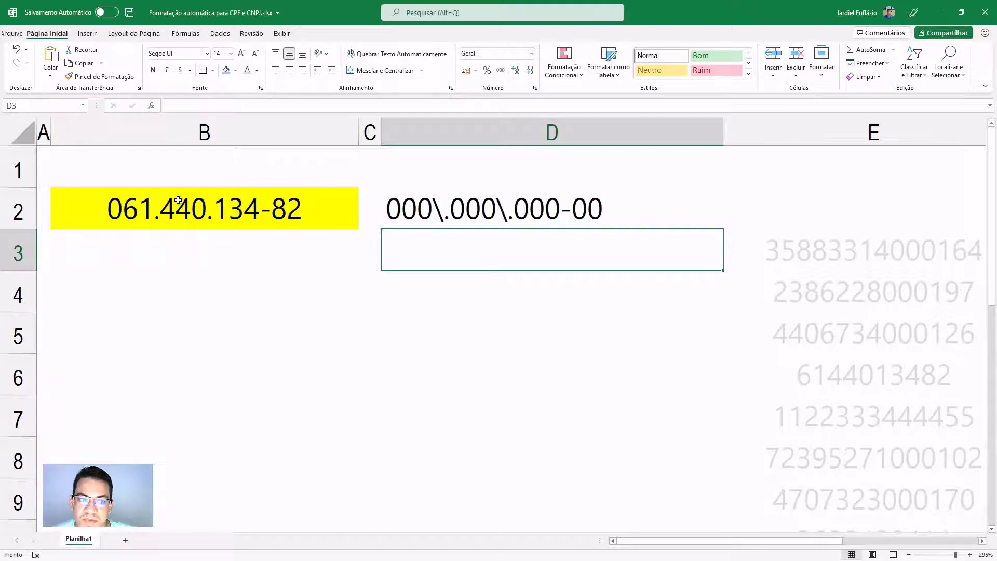
pyautogui.click(156, 208)
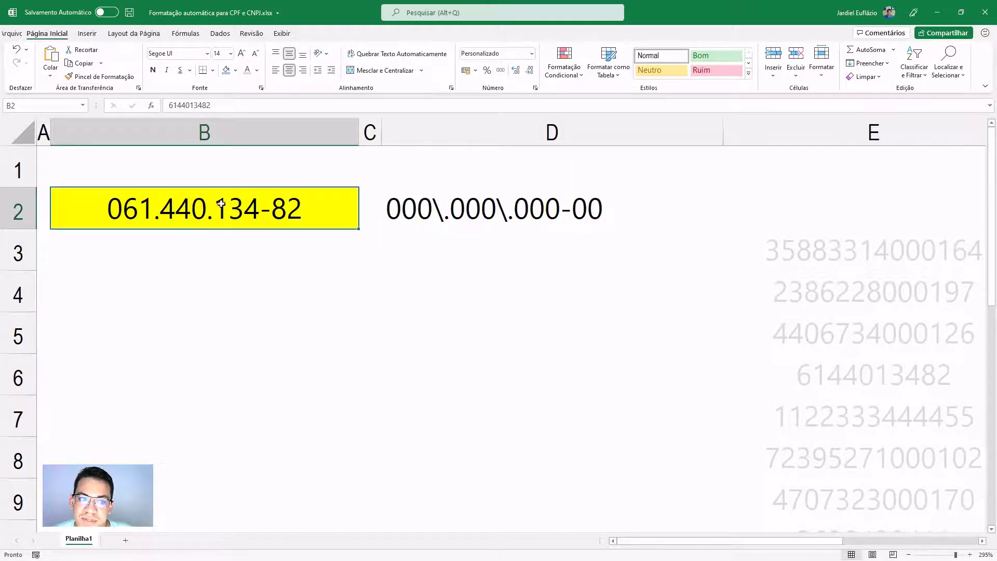
pyautogui.scroll(-1, 480, 308)
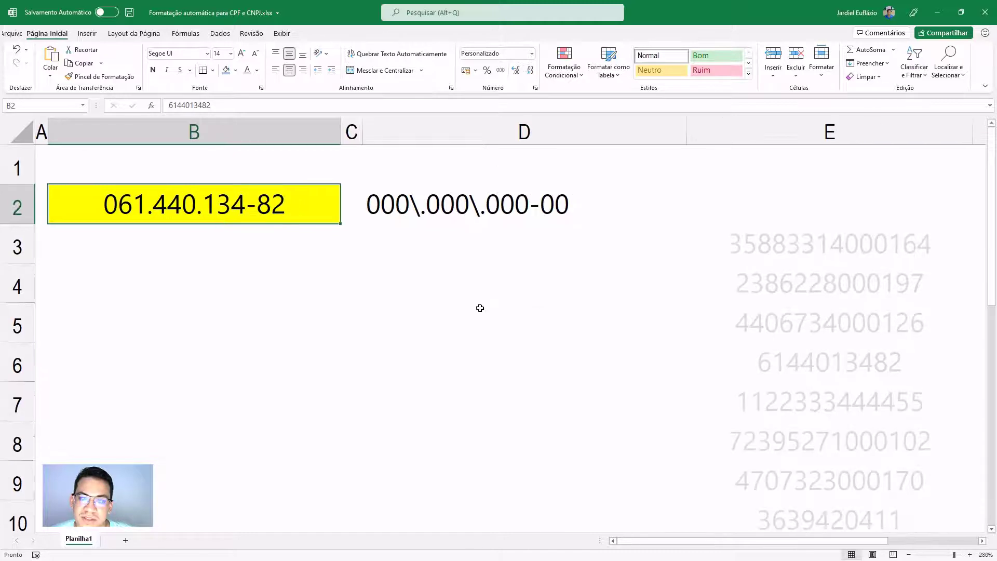
pyautogui.click(854, 259)
pyautogui.hotkey('ctrl', 'c')
pyautogui.rightClick(197, 199)
pyautogui.click(238, 249)
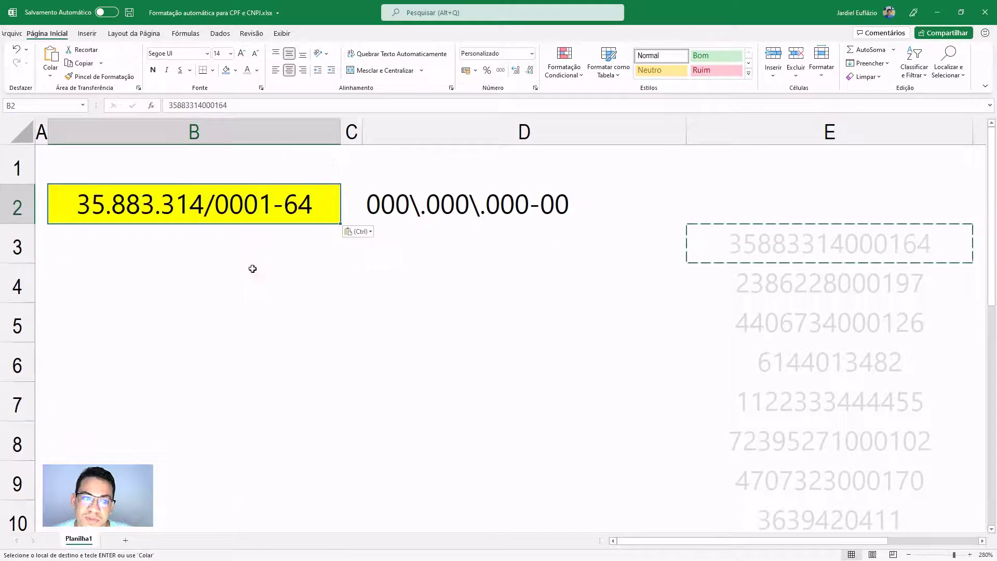
pyautogui.click(487, 314)
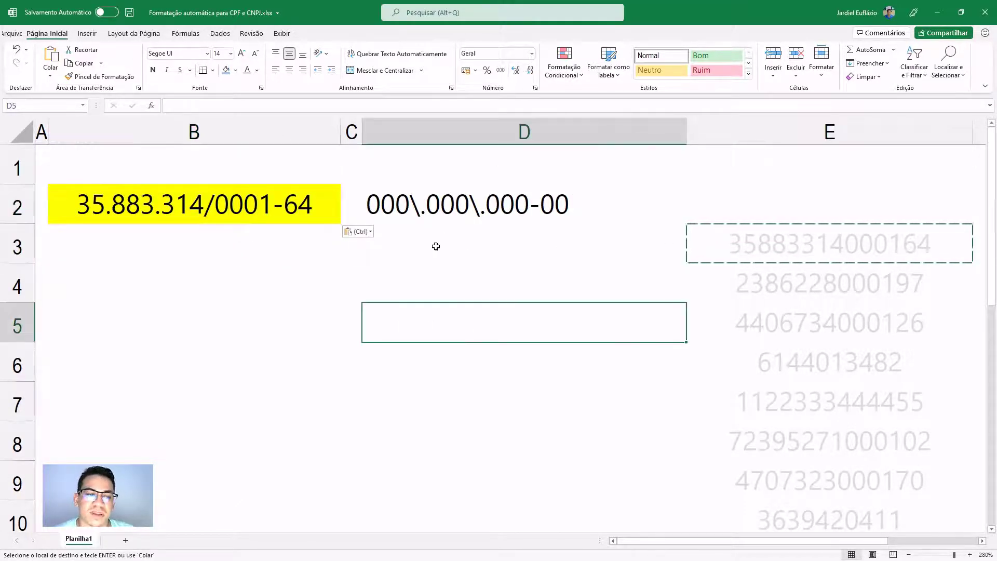
# - Type the CNPJ mask 00.000.000/0000-00 into D3
pyautogui.press('Escape')
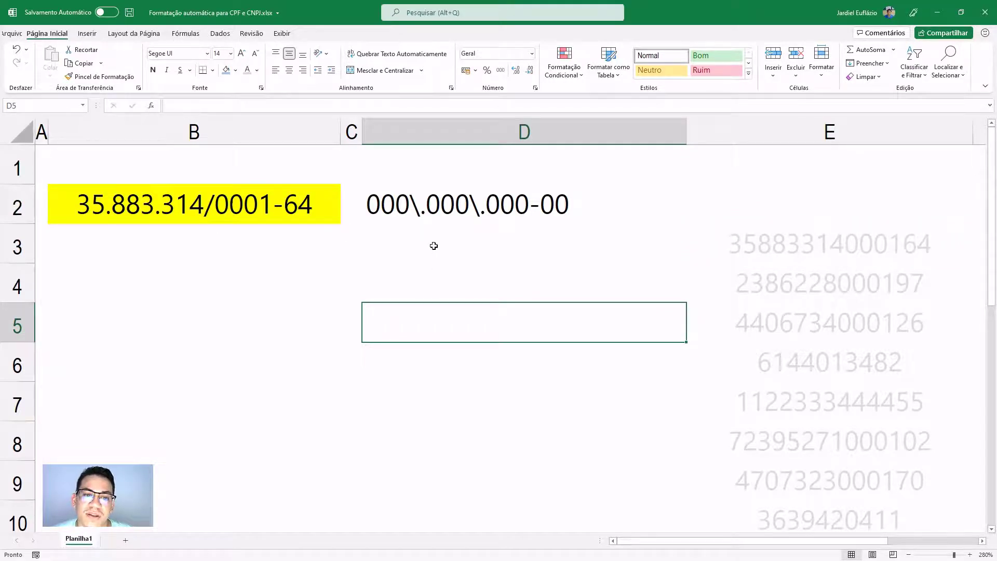
pyautogui.click(424, 229)
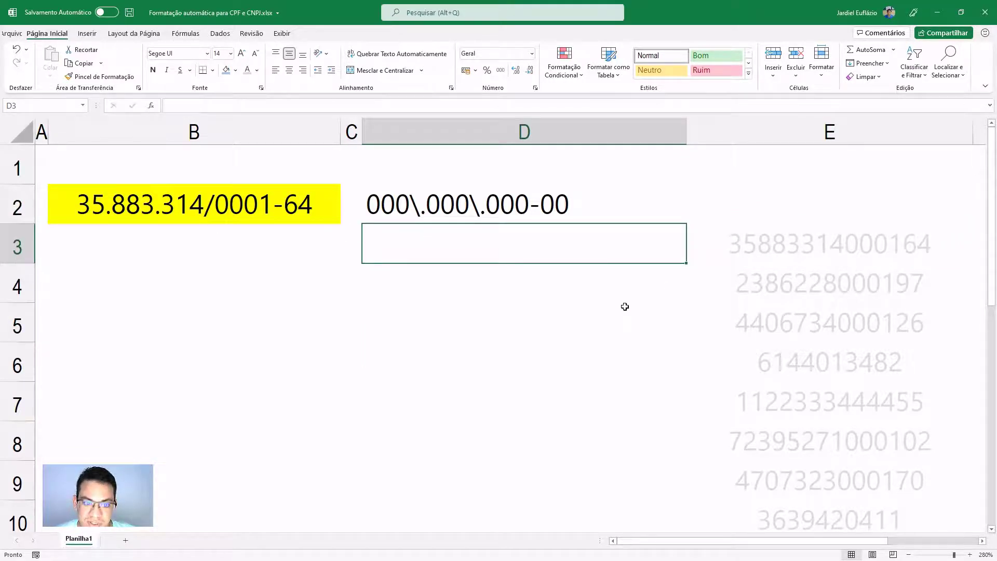
pyautogui.write('00.')
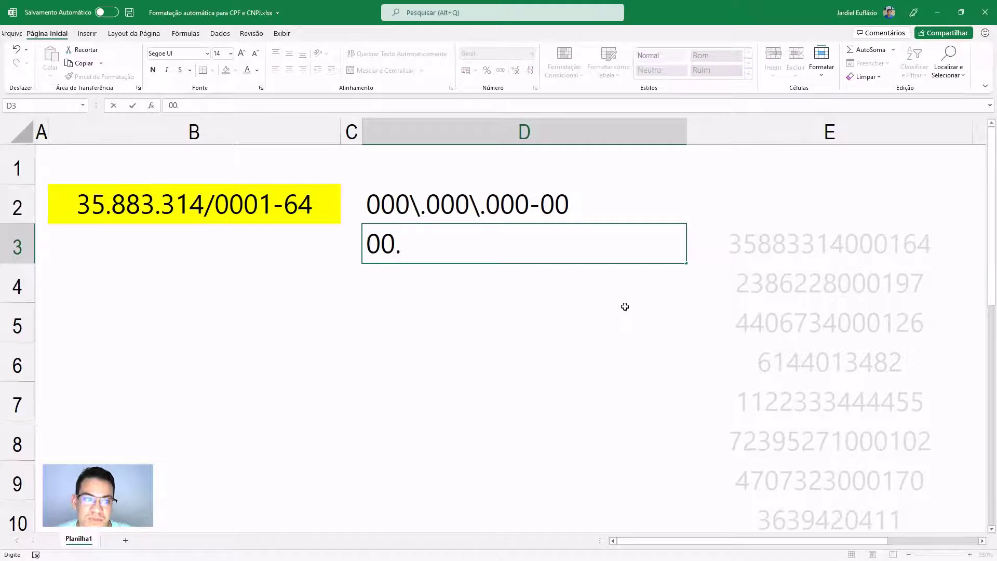
pyautogui.write('000.')
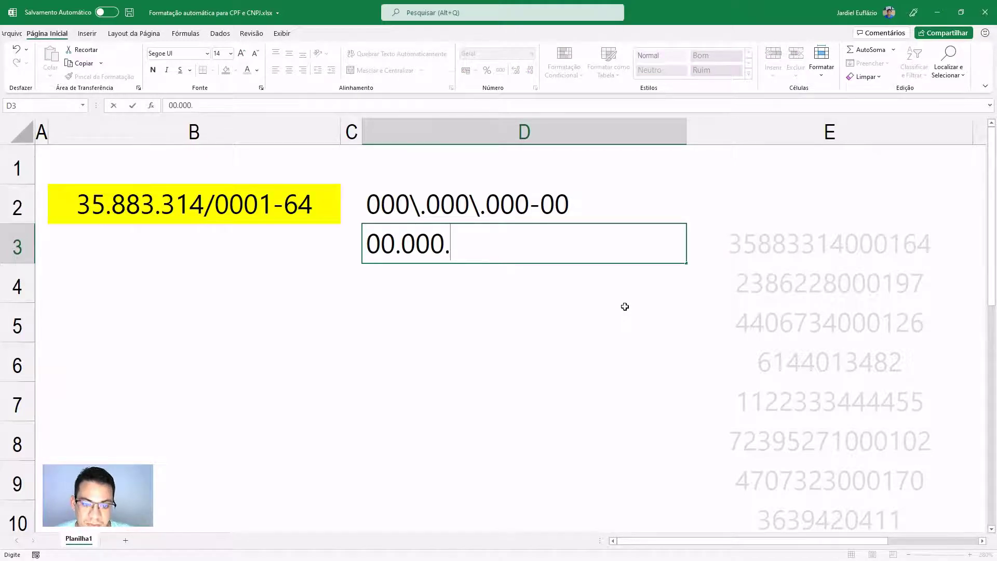
pyautogui.write('000')
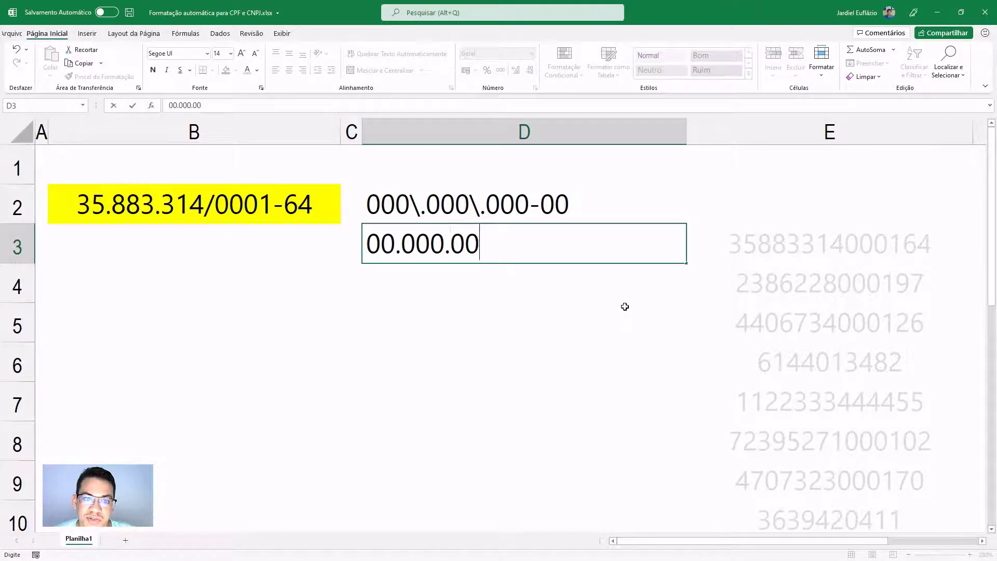
pyautogui.write('/')
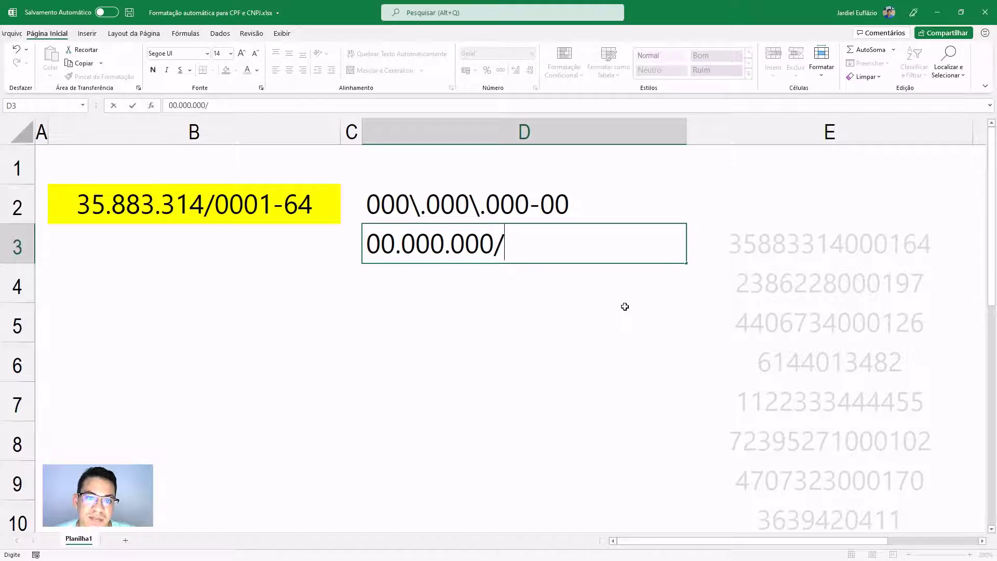
pyautogui.write('0000')
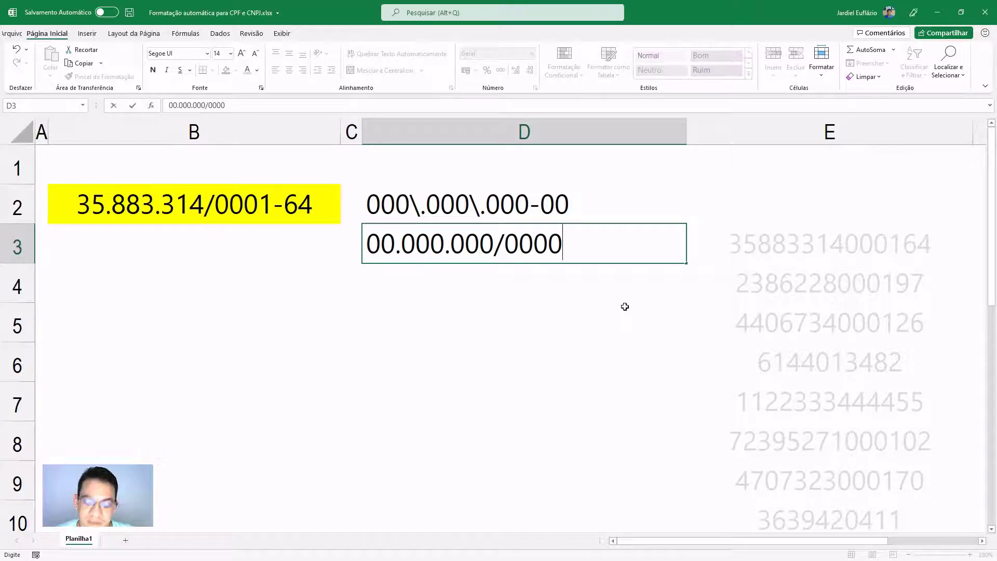
pyautogui.write('-')
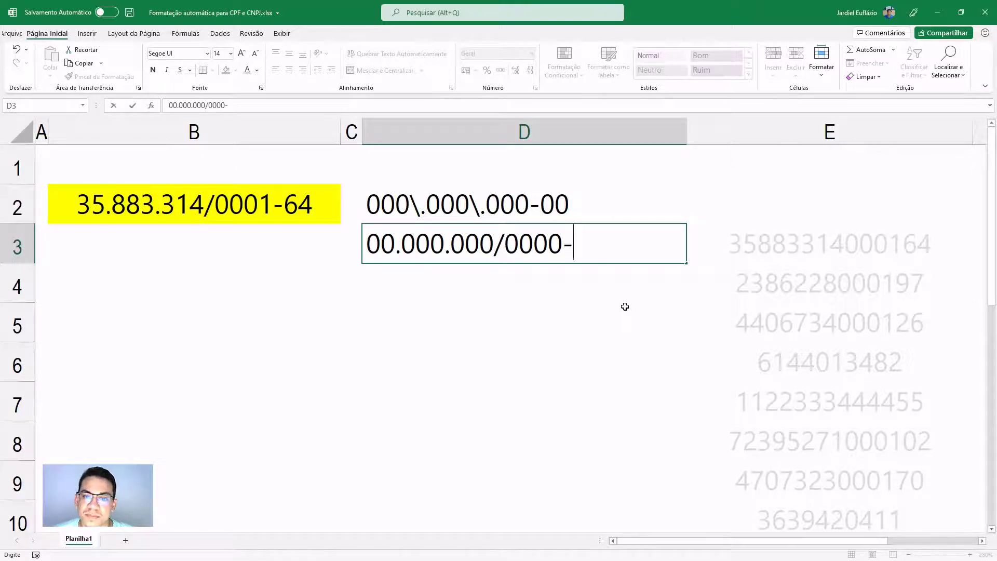
pyautogui.write('00')
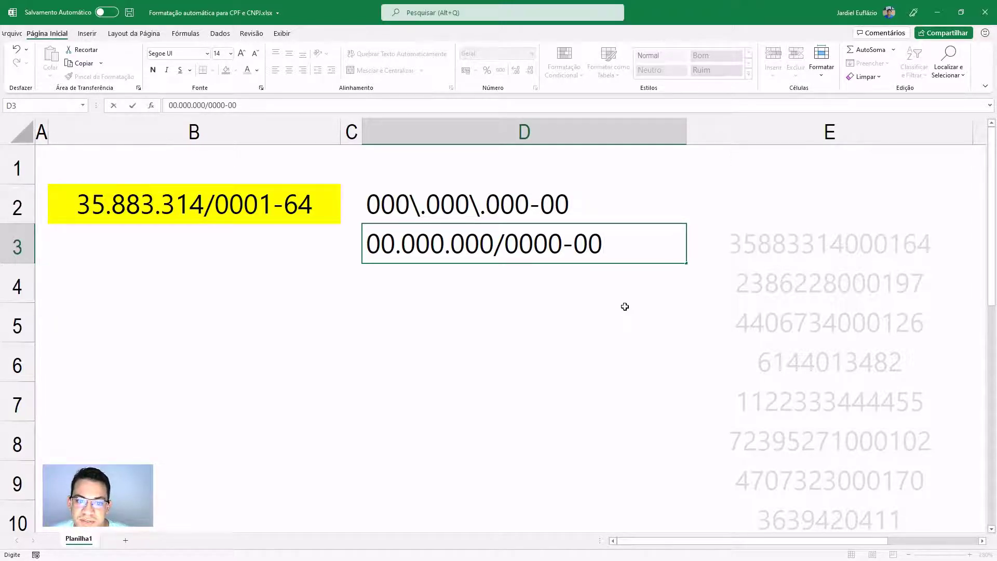
# - Escape both dots and the slash with backslashes, giving 00\.000\.000\/0000-00, and copy it
pyautogui.click(405, 255)
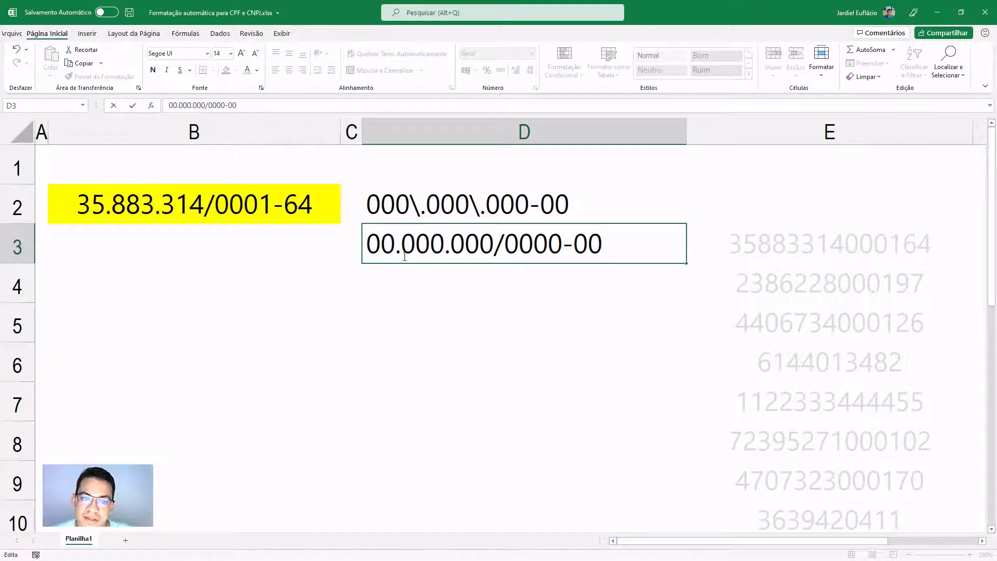
pyautogui.write('\\')
pyautogui.click(456, 251)
pyautogui.write('\\')
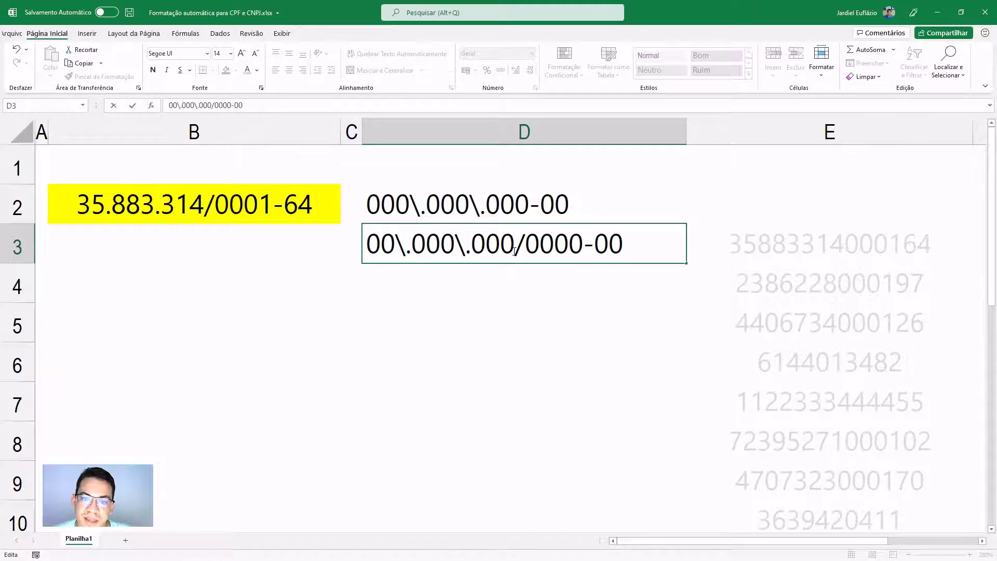
pyautogui.click(513, 252)
pyautogui.write('\\')
pyautogui.moveTo(636, 244); pyautogui.dragTo(257, 223)
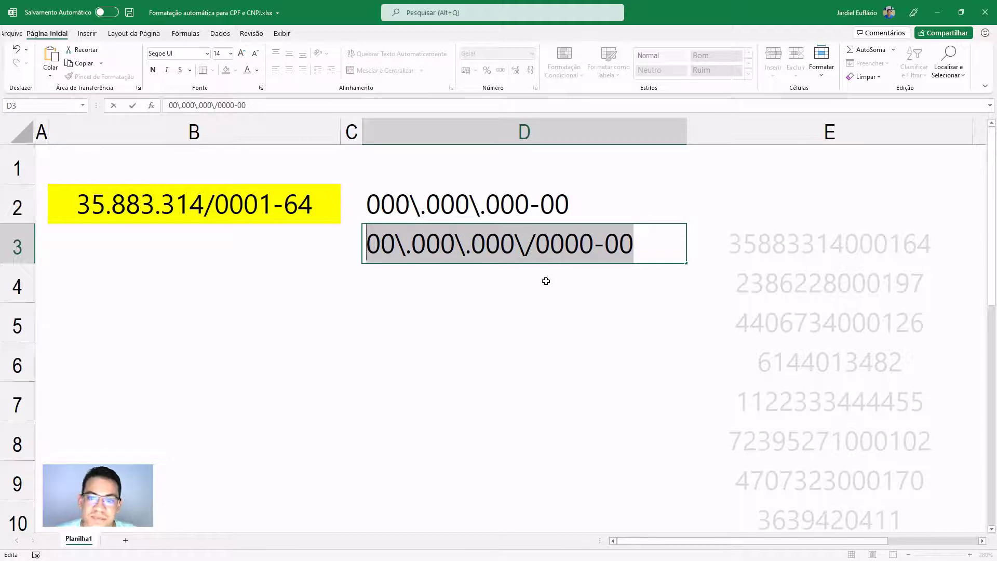
pyautogui.press('Return')
pyautogui.click(537, 255)
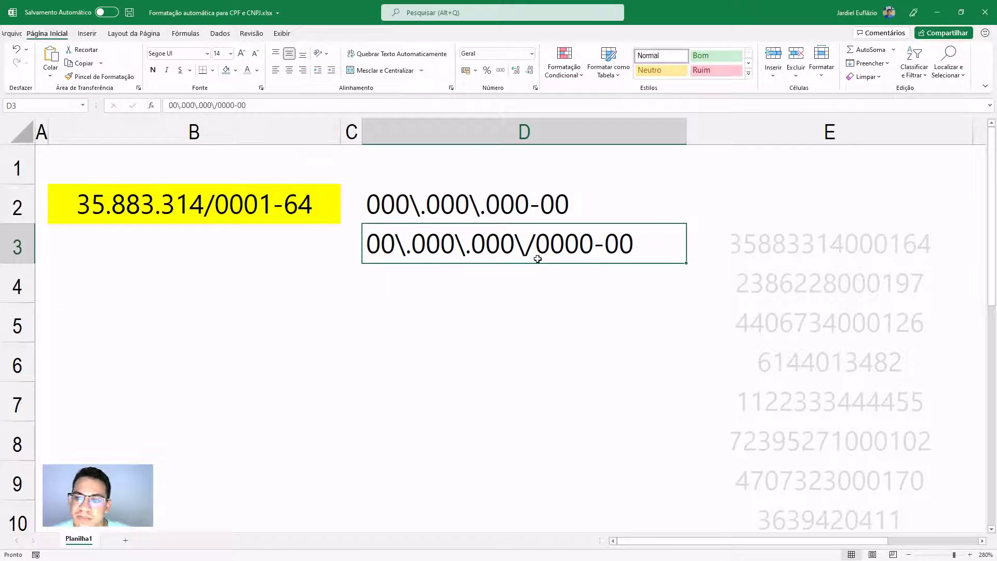
pyautogui.click(781, 285)
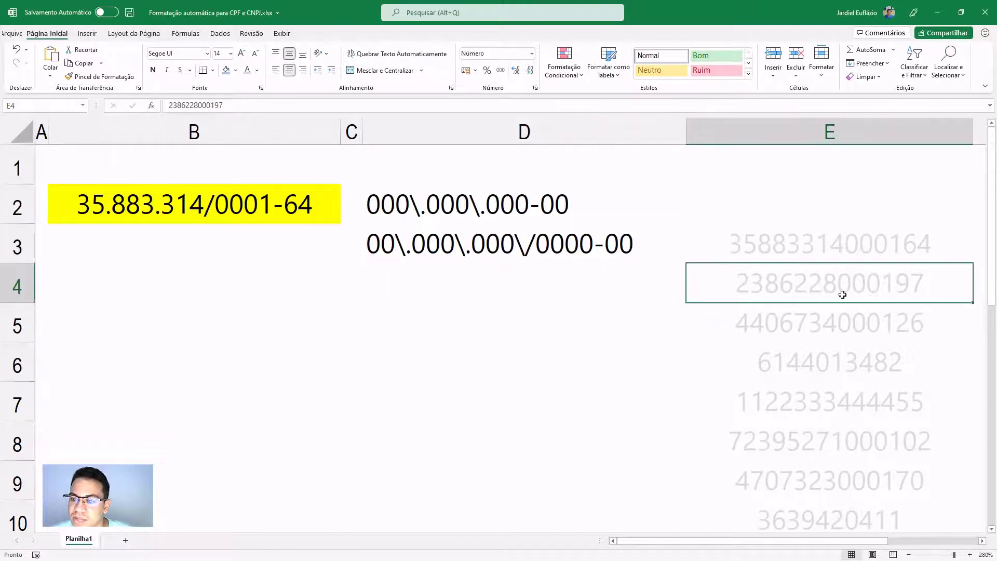
pyautogui.click(981, 540)
pyautogui.click(981, 540)
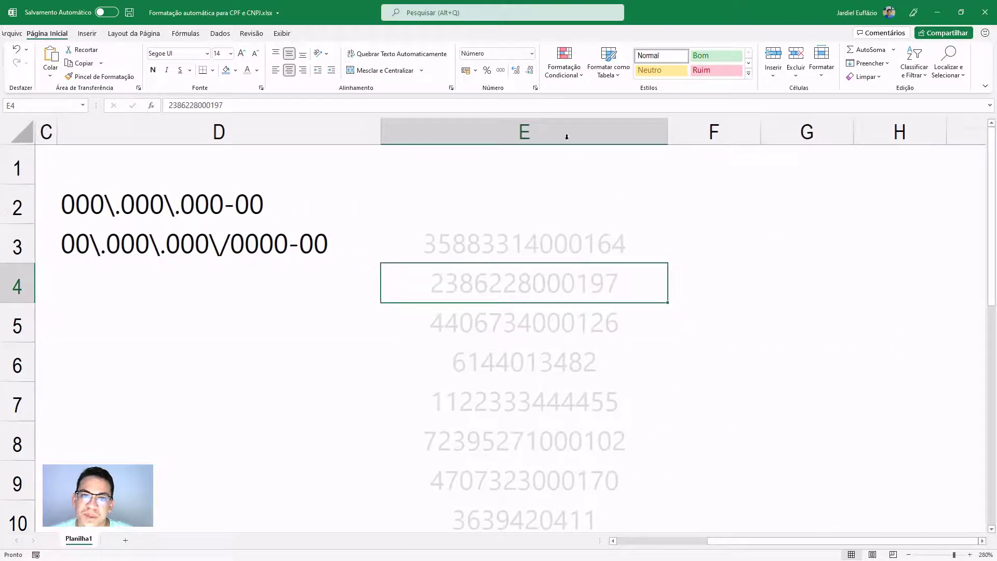
pyautogui.click(535, 88)
pyautogui.click(586, 272)
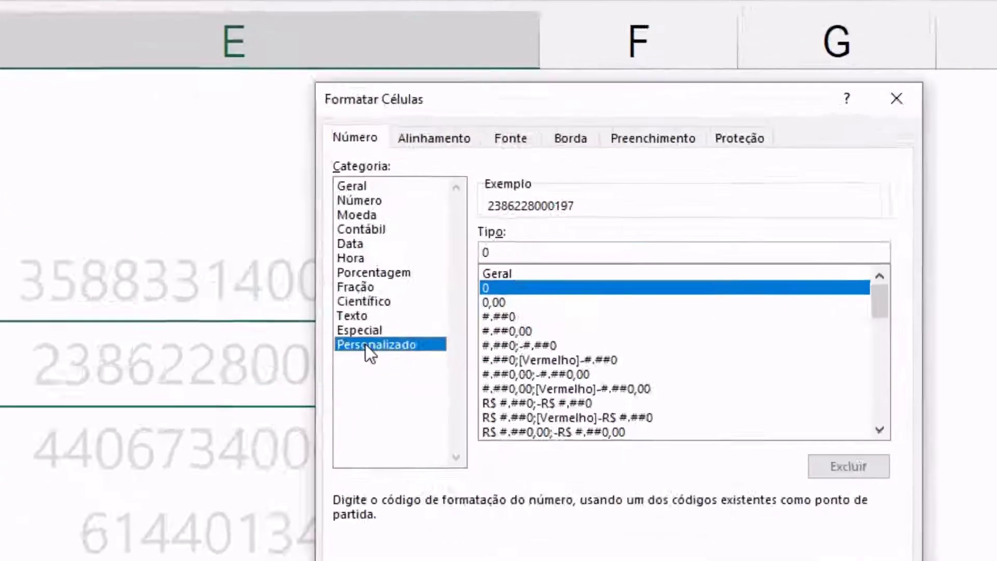
pyautogui.doubleClick(426, 275)
pyautogui.hotkey('ctrl', 'v')
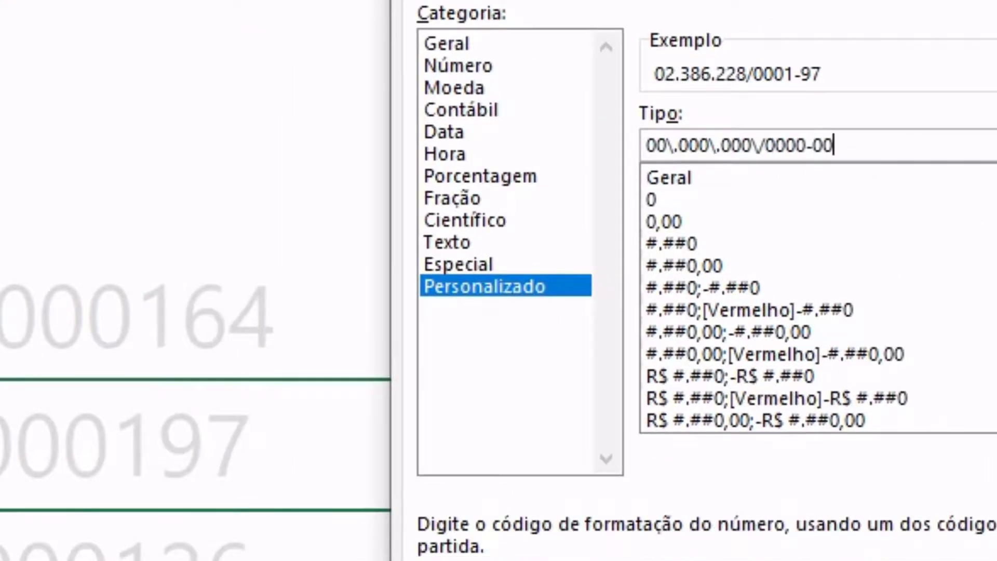
pyautogui.click(872, 362)
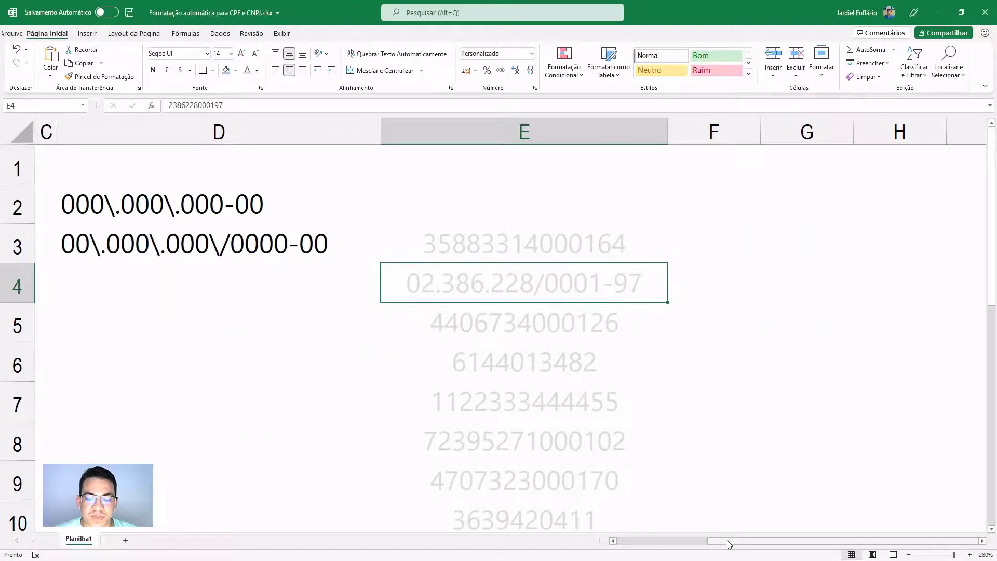
pyautogui.moveTo(726, 540); pyautogui.dragTo(635, 540)
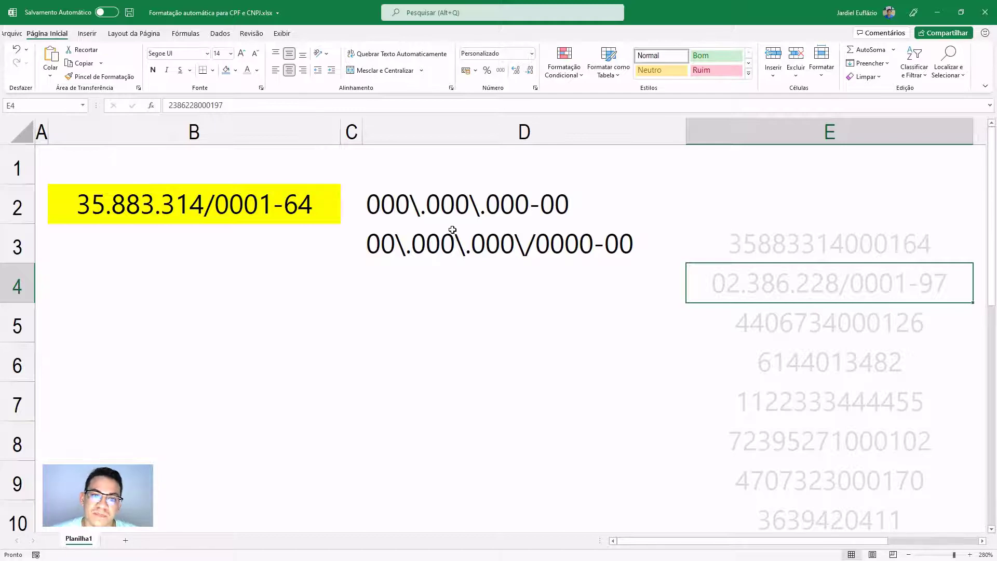
# - Fill cell B4 with light blue
pyautogui.click(442, 207)
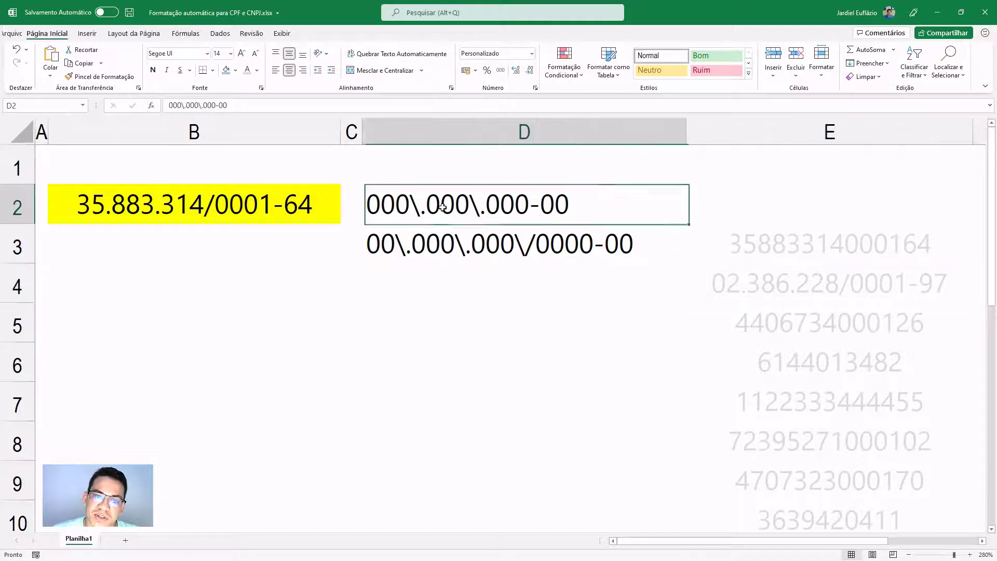
pyautogui.click(472, 242)
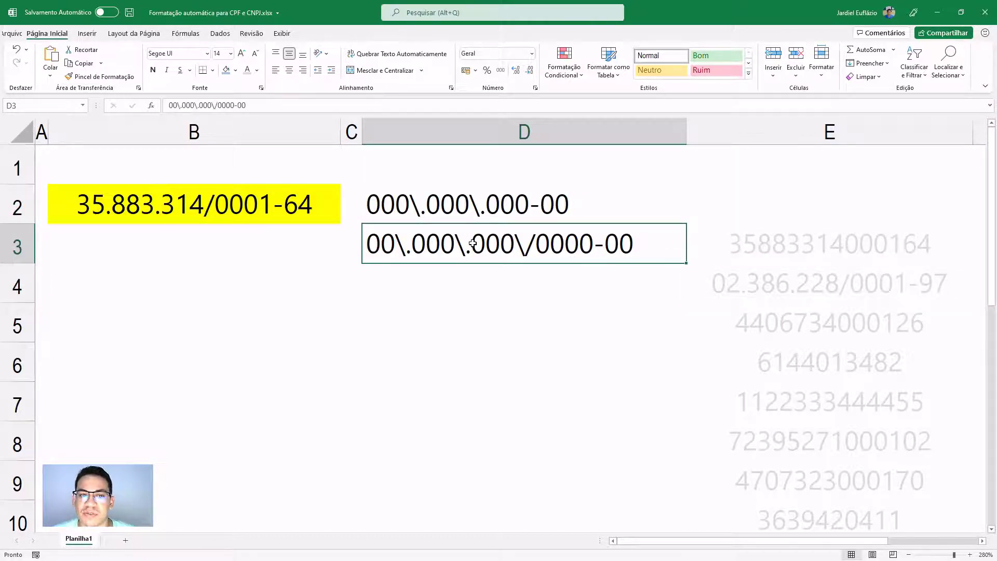
pyautogui.click(208, 278)
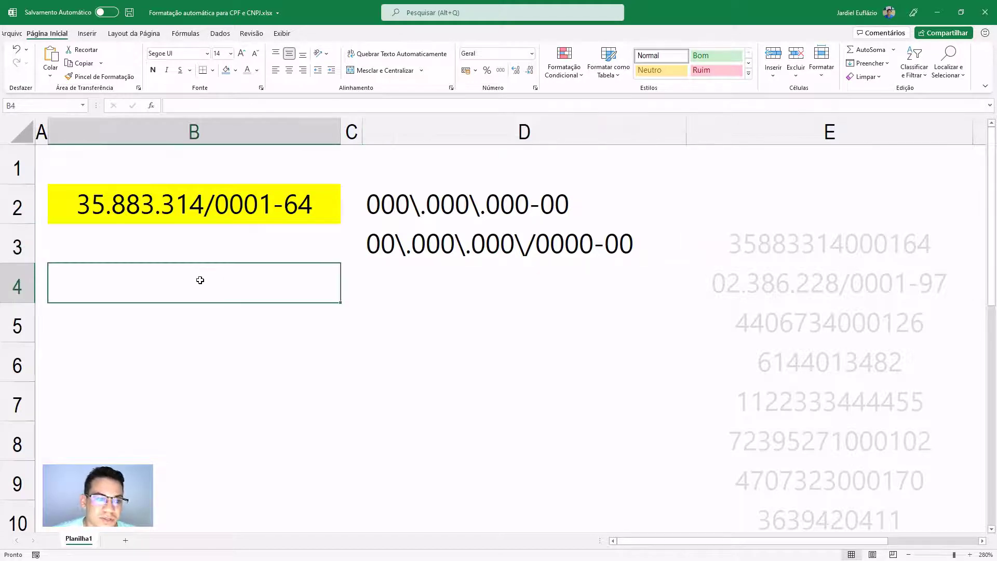
pyautogui.click(235, 70)
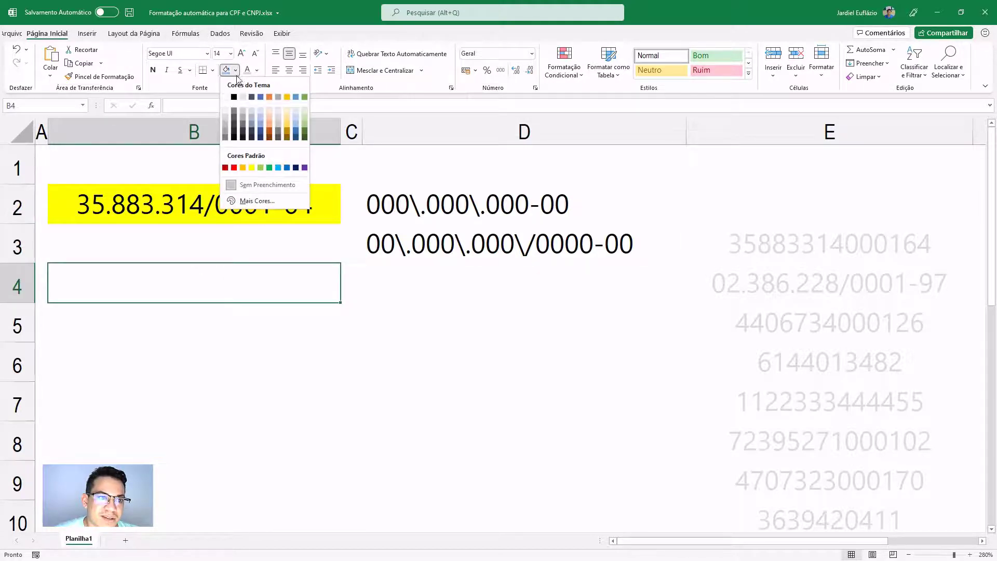
pyautogui.click(262, 115)
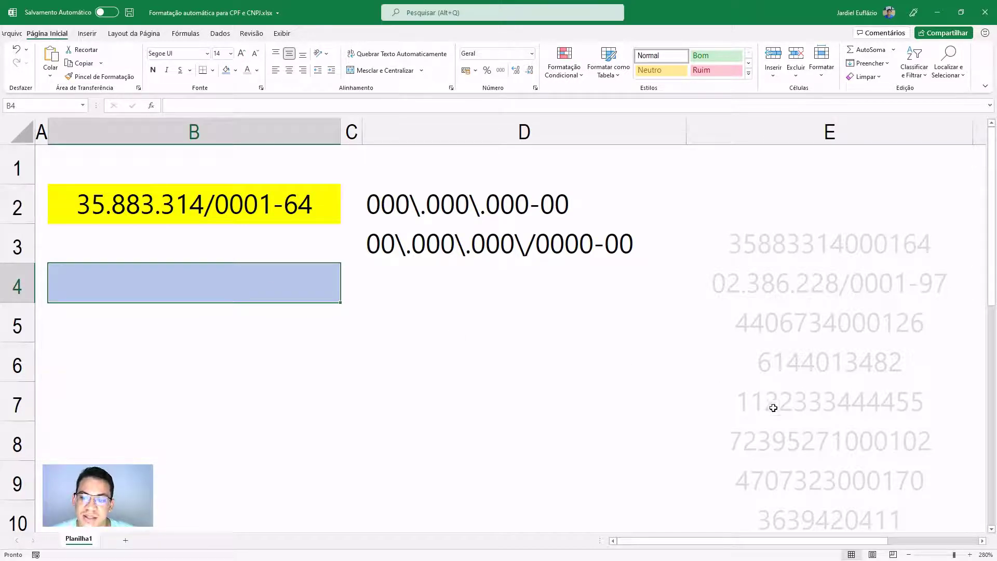
pyautogui.scroll(-1, 795, 452)
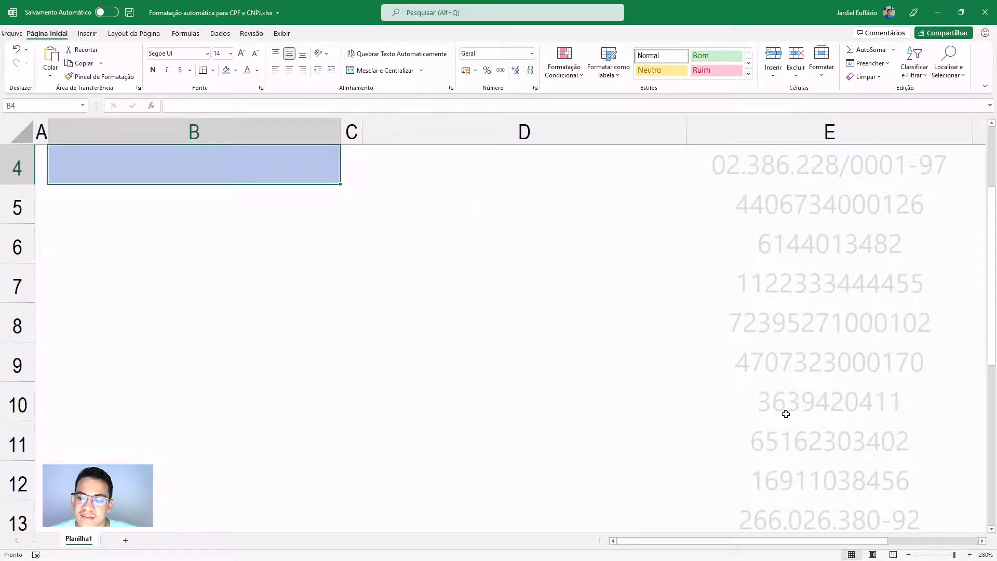
pyautogui.click(768, 401)
pyautogui.hotkey('ctrl', 'c')
pyautogui.scroll(1, 415, 327)
pyautogui.rightClick(238, 269)
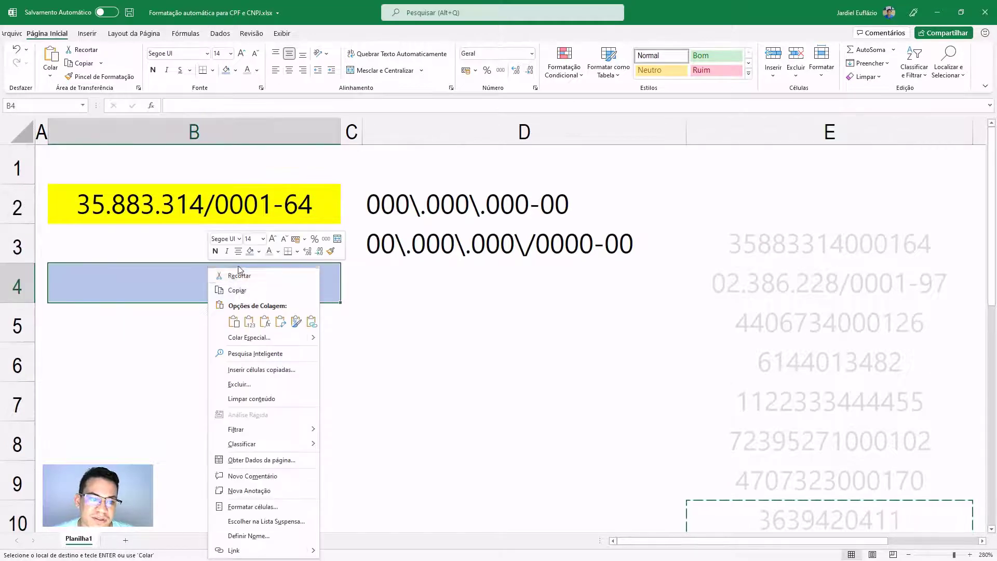
pyautogui.click(249, 321)
pyautogui.click(290, 73)
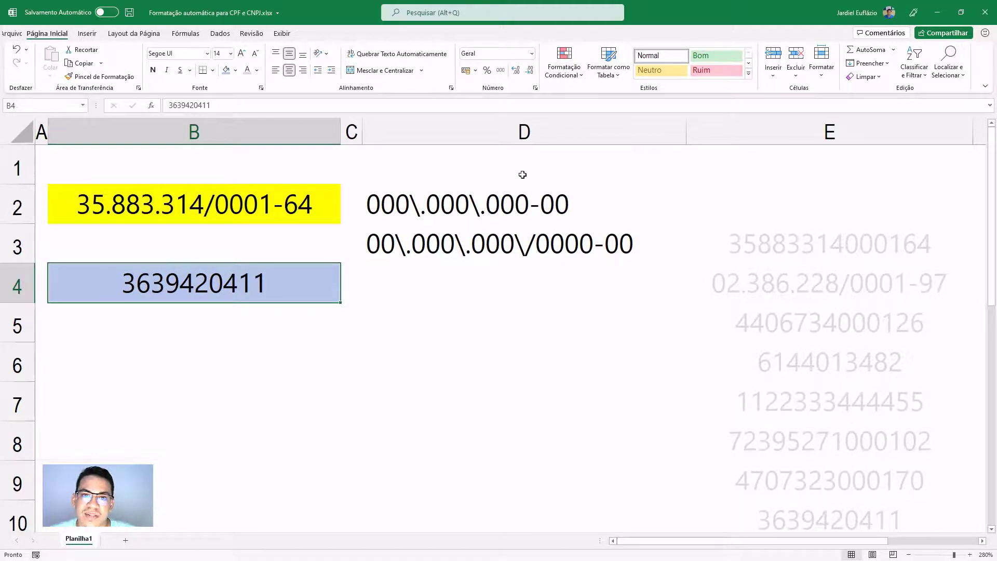
pyautogui.click(535, 88)
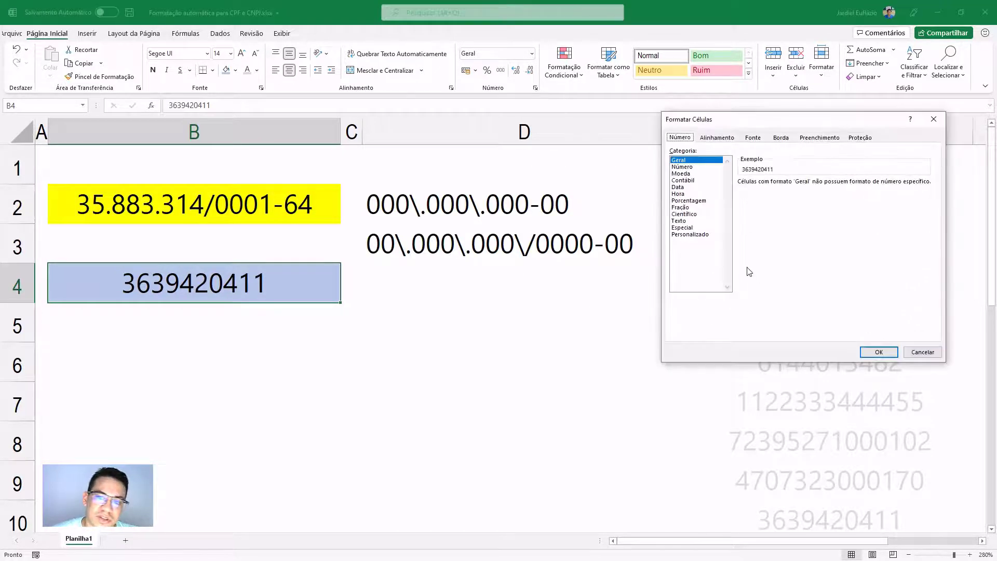
pyautogui.moveTo(707, 121); pyautogui.dragTo(409, 167)
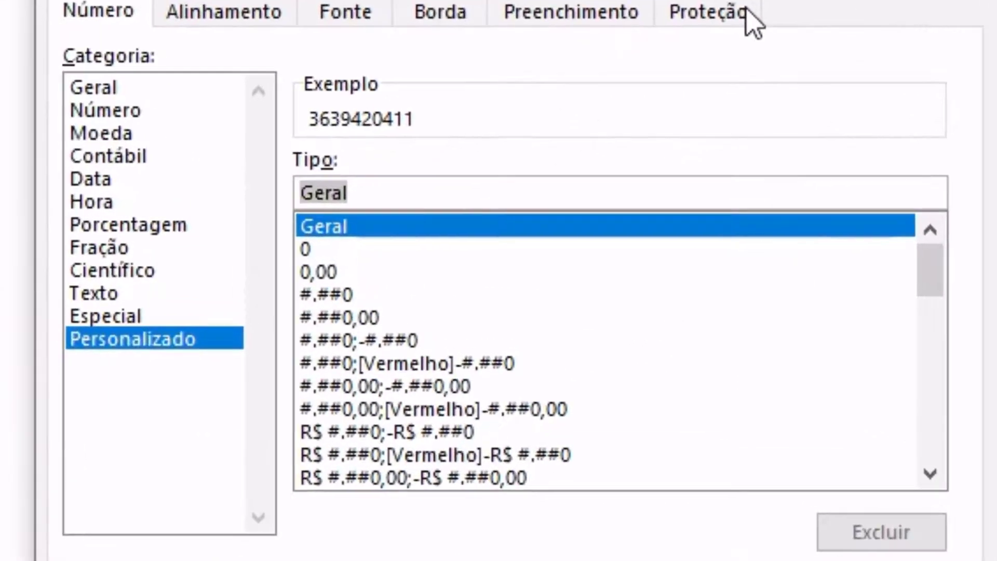
pyautogui.write('[')
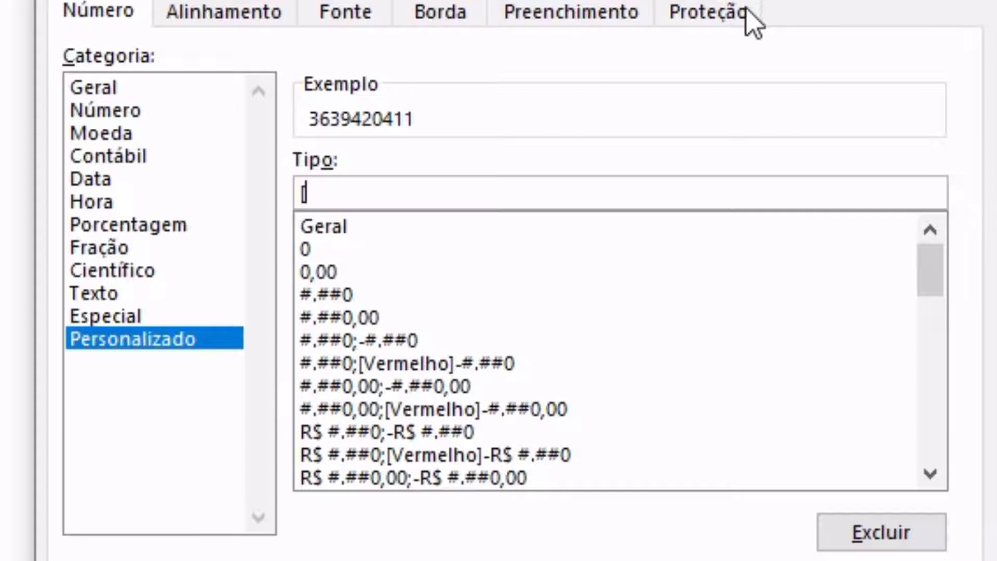
pyautogui.write('<999')
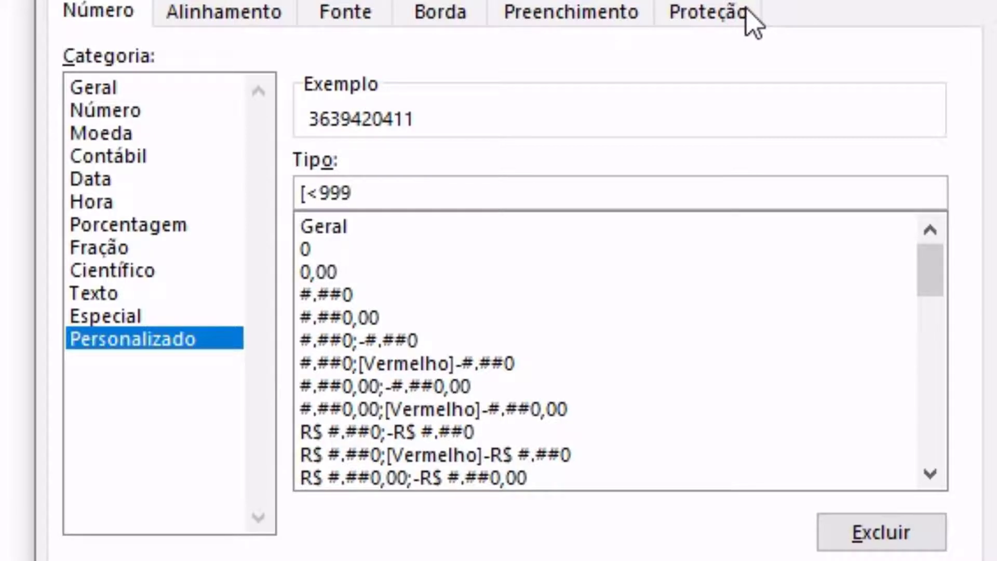
pyautogui.write('99999999')
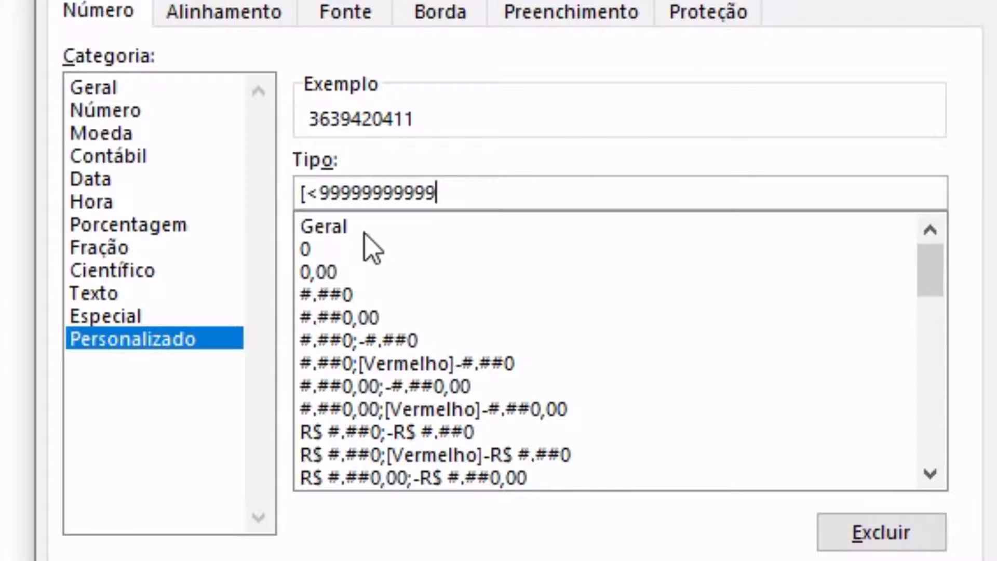
pyautogui.click(319, 193)
pyautogui.write('=')
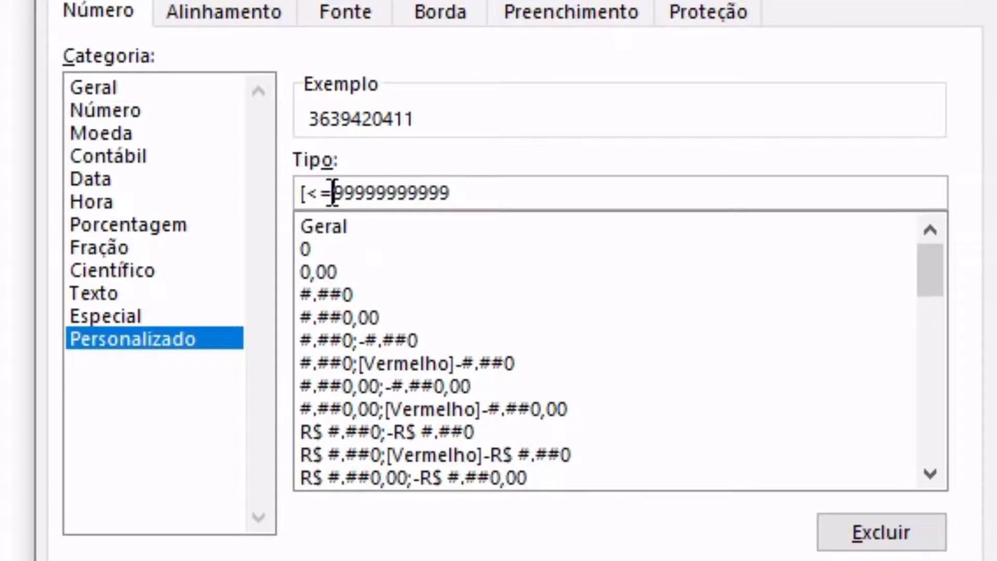
pyautogui.moveTo(331, 192); pyautogui.dragTo(485, 182)
pyautogui.click(467, 192)
pyautogui.click(366, 193)
pyautogui.hotkey('shift', 'Right')
pyautogui.hotkey('shift', 'Right')
pyautogui.hotkey('shift', 'Right')
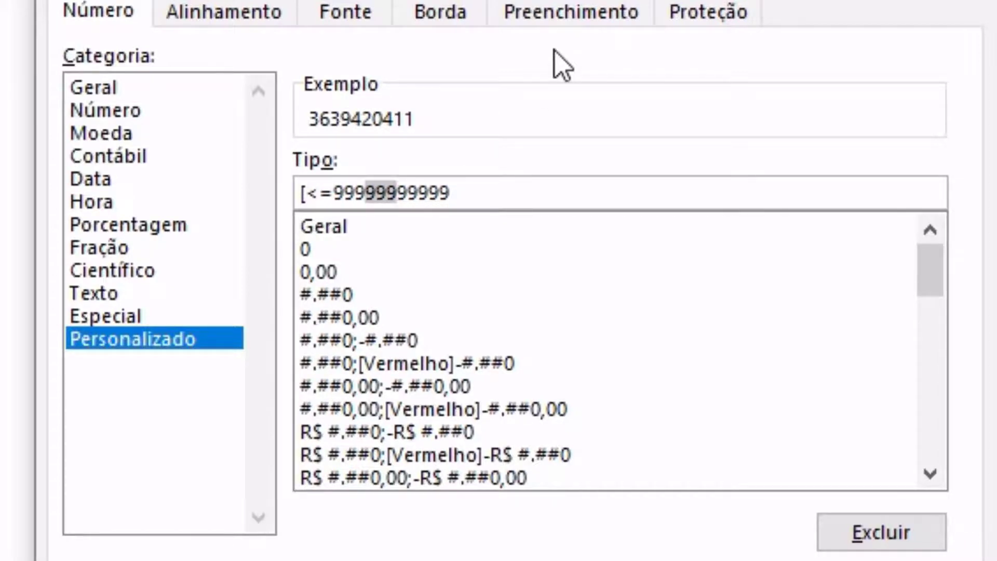
pyautogui.press('Right')
pyautogui.press('Right')
pyautogui.press('Right')
pyautogui.press('Right')
pyautogui.press('Right')
pyautogui.press('Right')
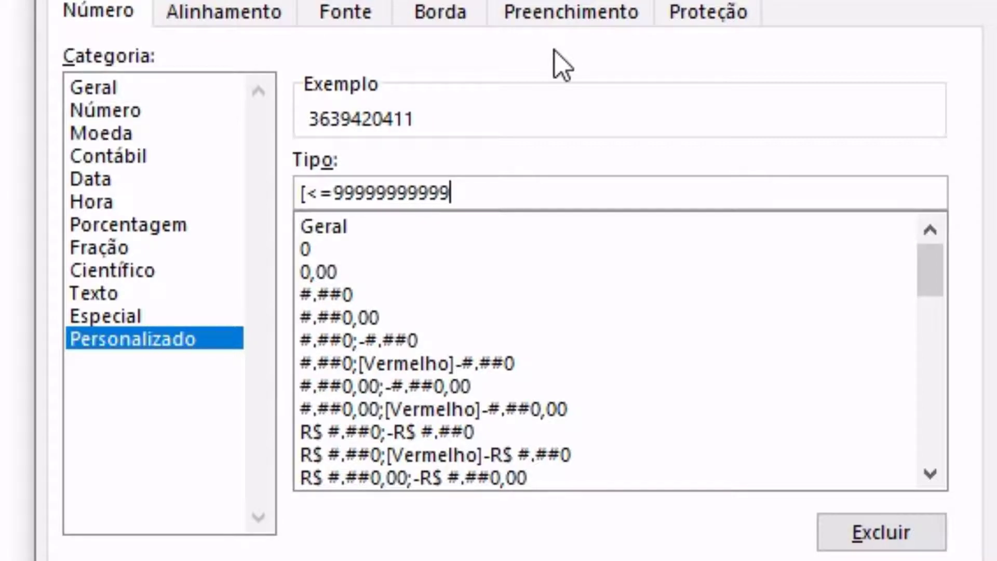
pyautogui.write(']')
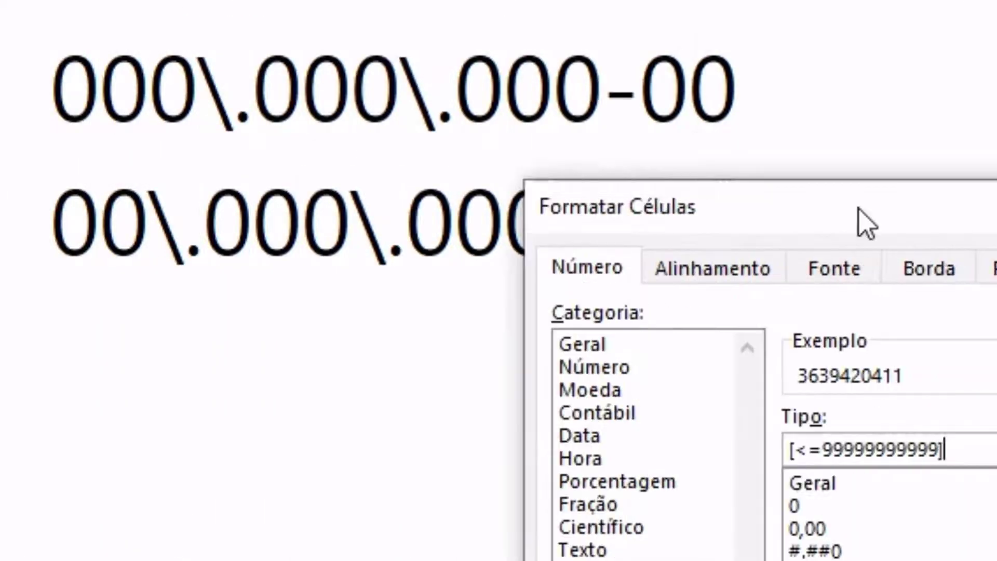
pyautogui.moveTo(864, 223); pyautogui.dragTo(449, 200)
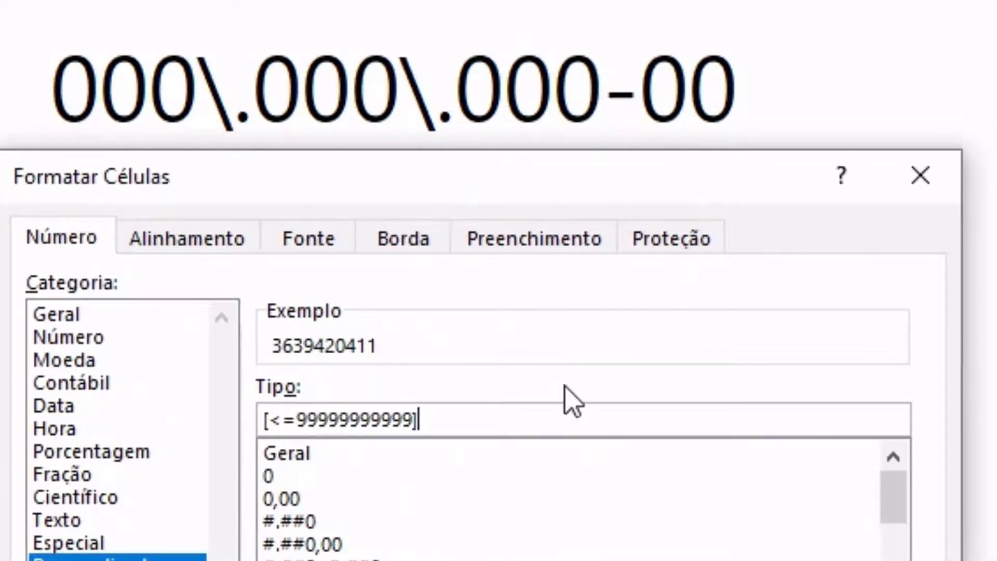
pyautogui.write('000')
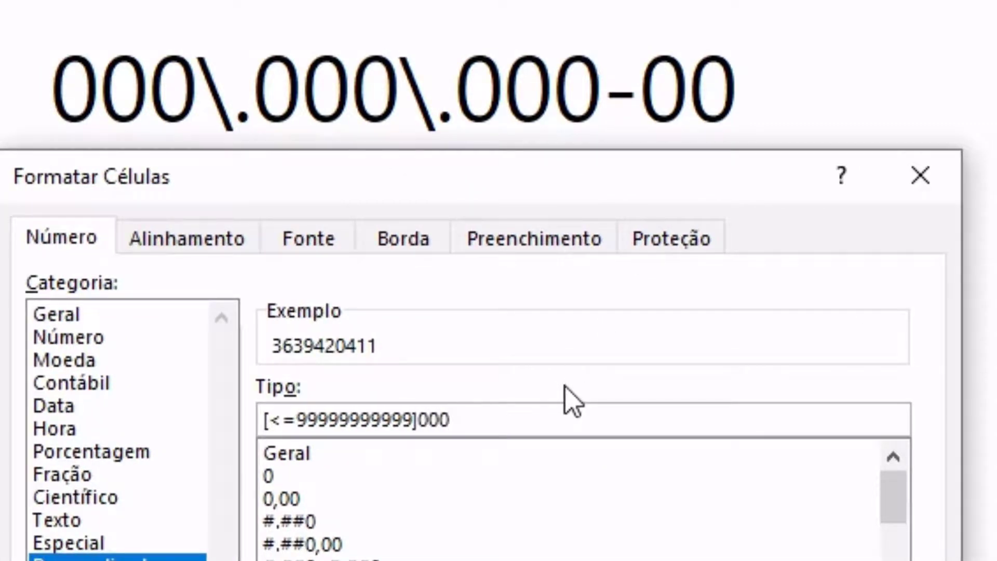
pyautogui.write('\\.000\\.')
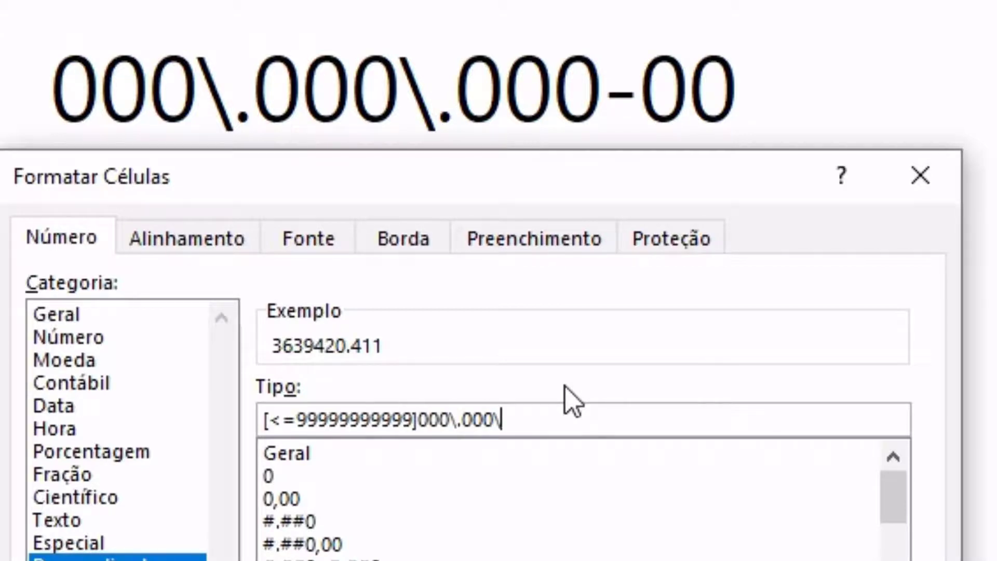
pyautogui.write('000')
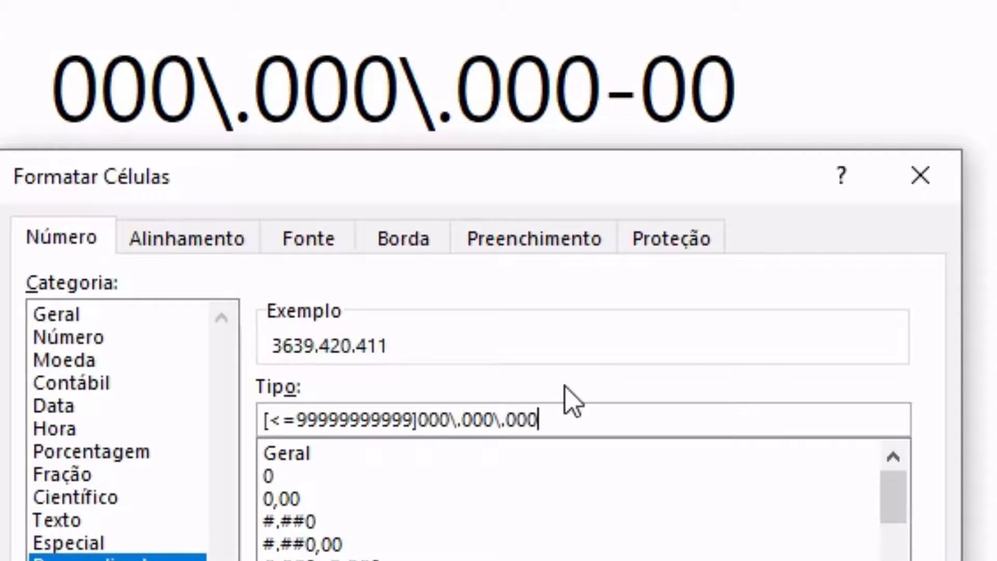
pyautogui.write('-00')
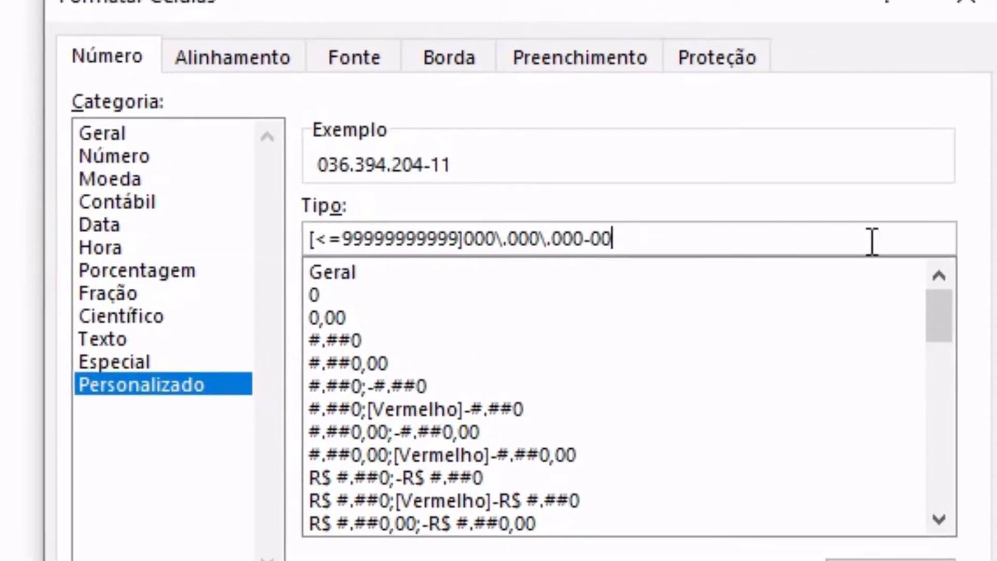
pyautogui.write(';')
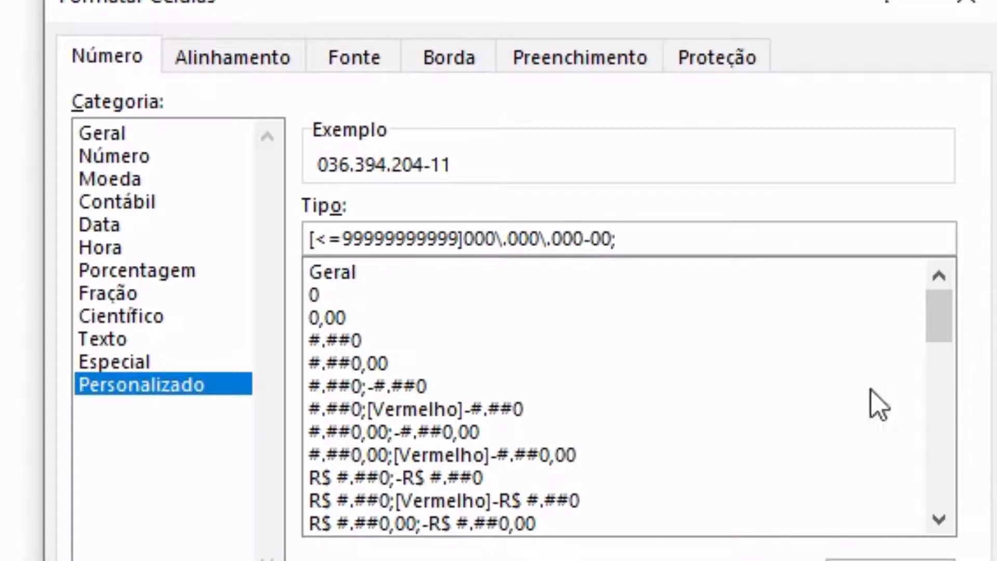
# - Append the CNPJ section 00\.000\.000\/0000-00 to the end of the format code
pyautogui.moveTo(470, 5); pyautogui.dragTo(460, 32)
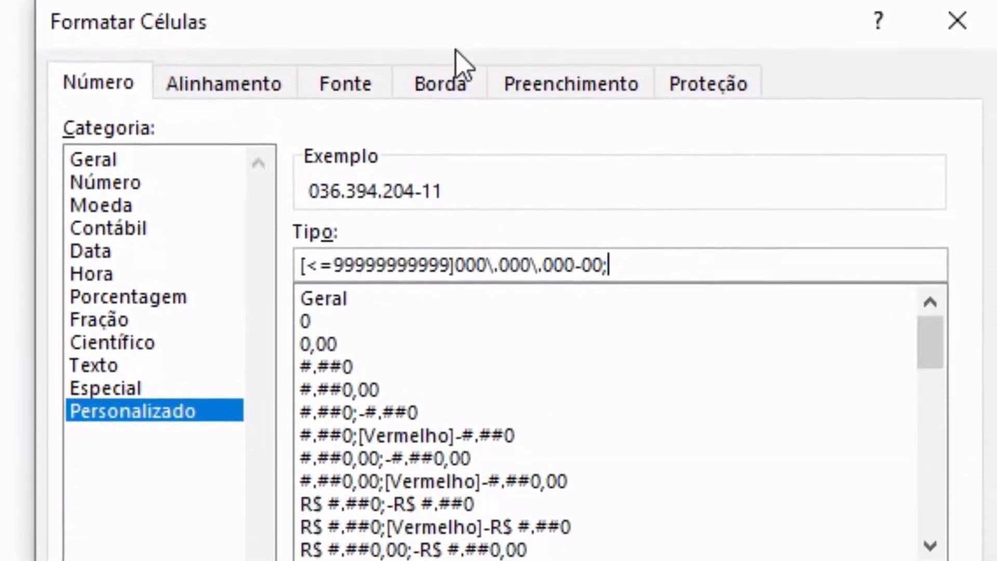
pyautogui.moveTo(452, 265); pyautogui.dragTo(270, 262)
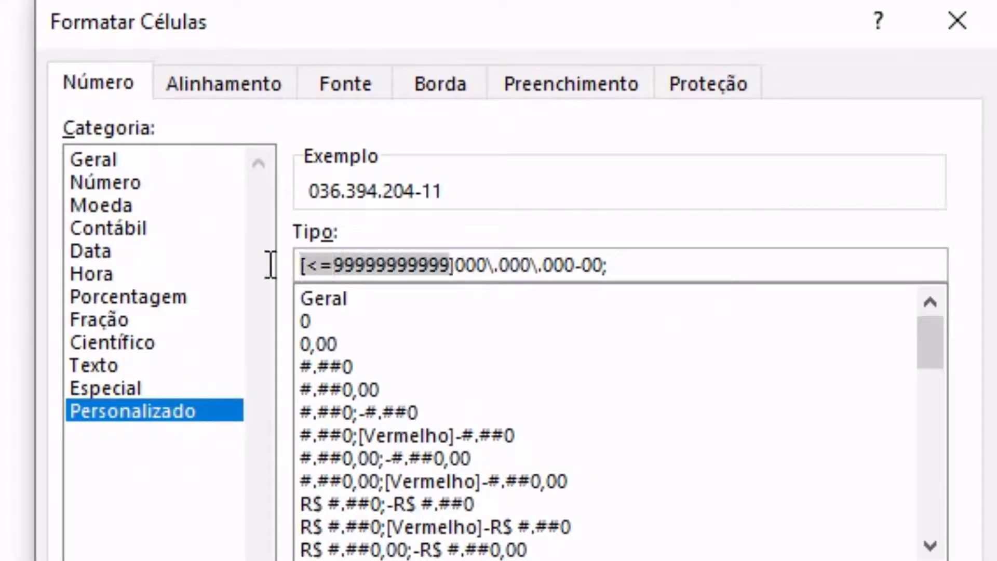
pyautogui.click(685, 264)
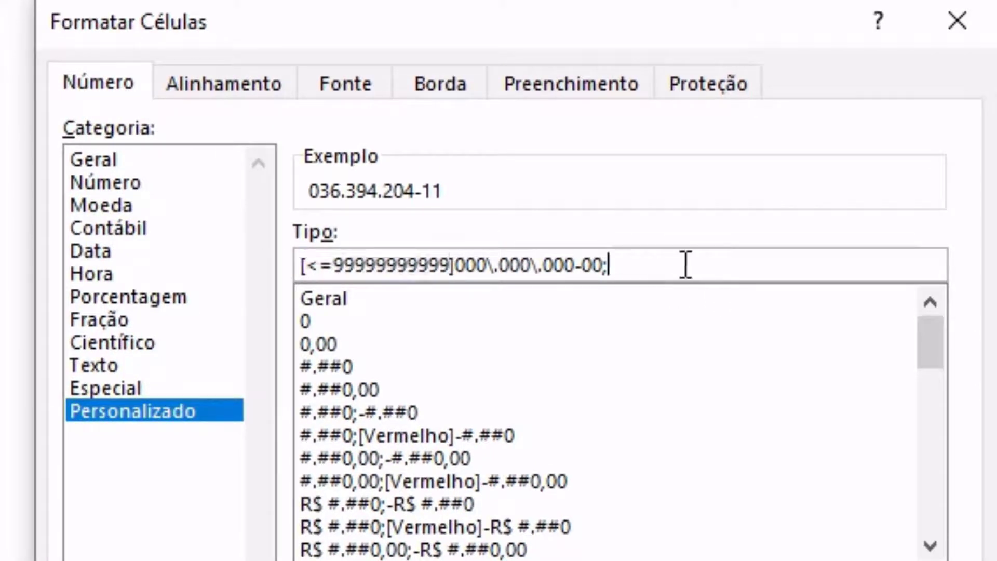
pyautogui.moveTo(451, 265); pyautogui.dragTo(300, 264)
pyautogui.click(684, 265)
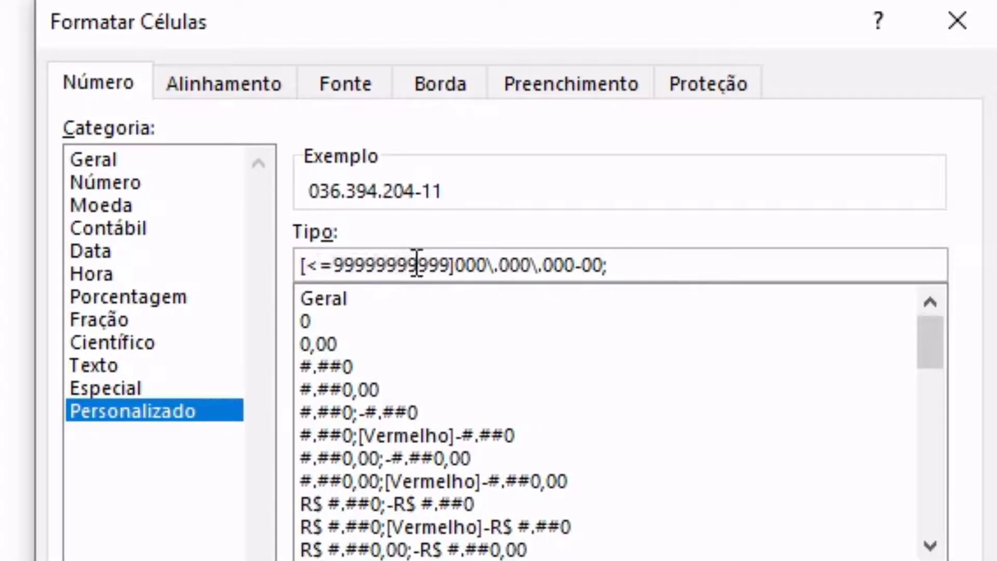
pyautogui.moveTo(333, 265); pyautogui.dragTo(448, 261)
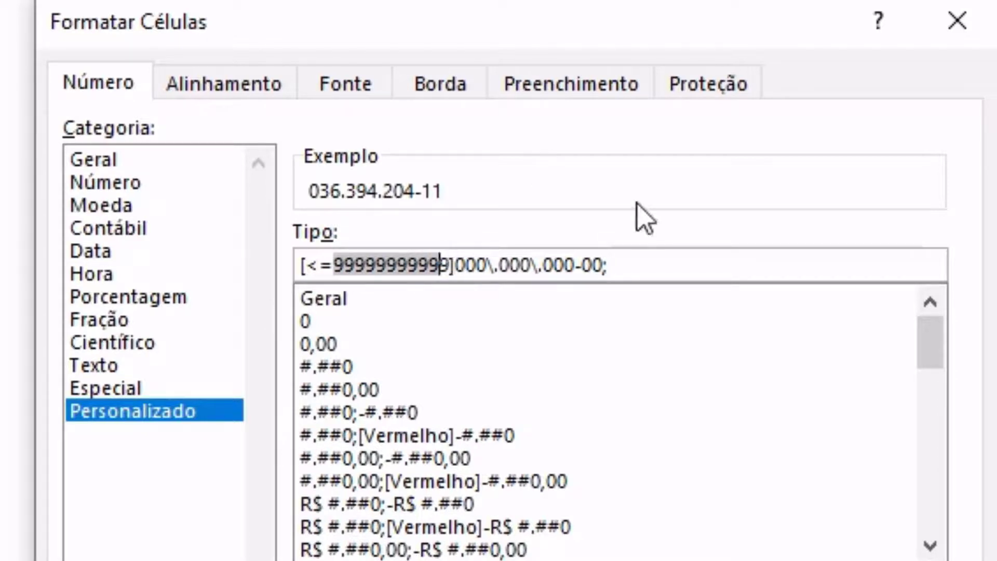
pyautogui.click(675, 256)
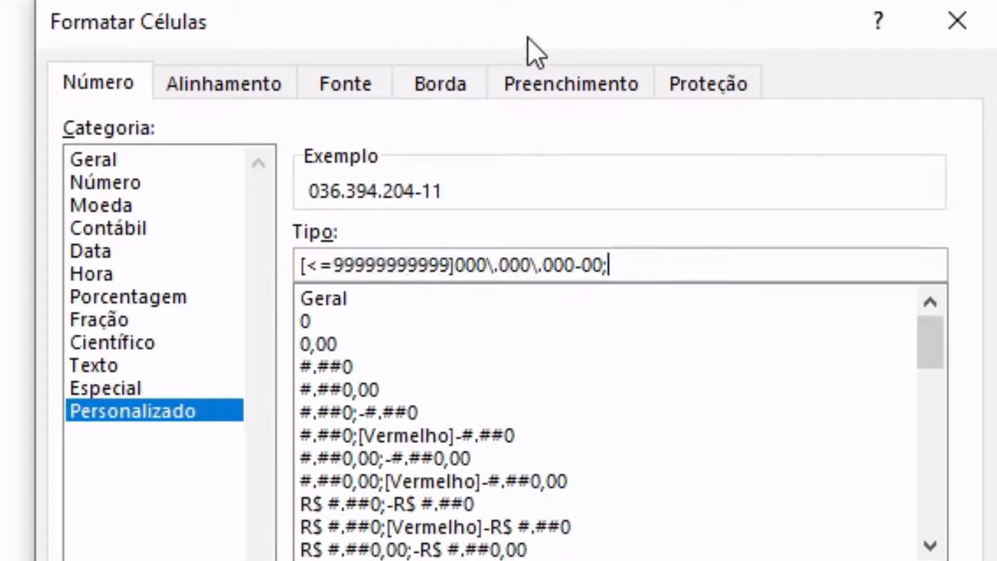
pyautogui.moveTo(534, 44); pyautogui.dragTo(467, 332)
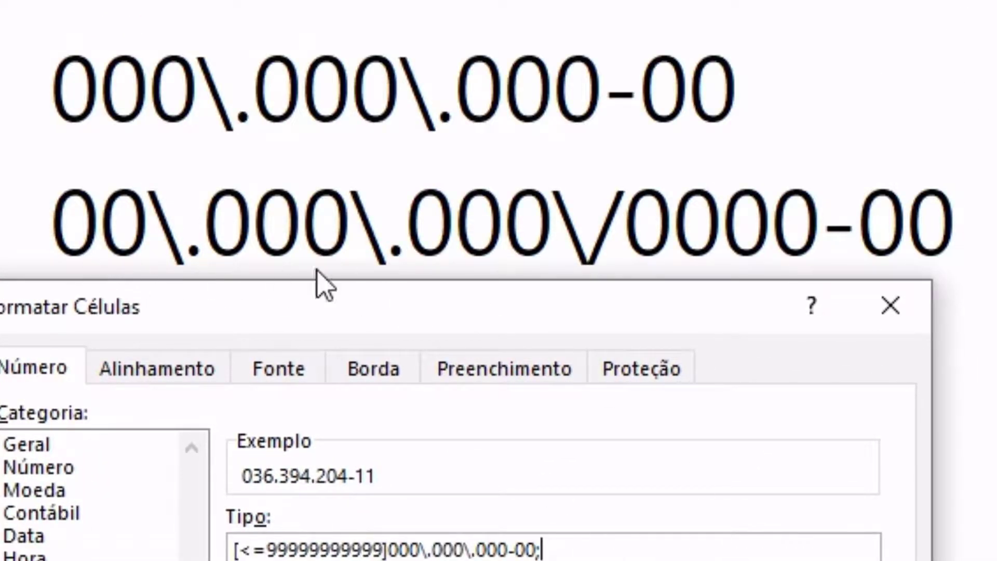
pyautogui.write('00\\.')
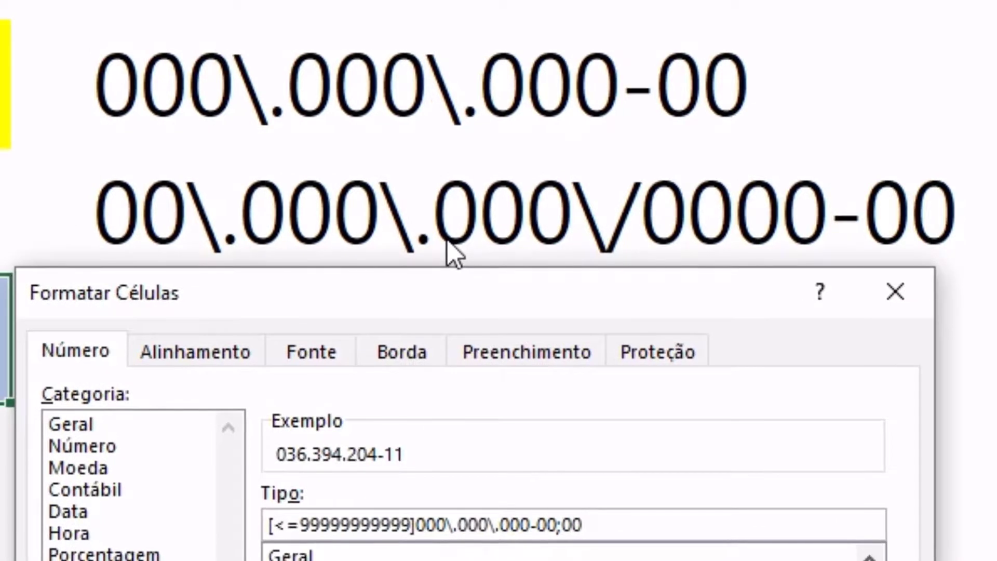
pyautogui.write('000')
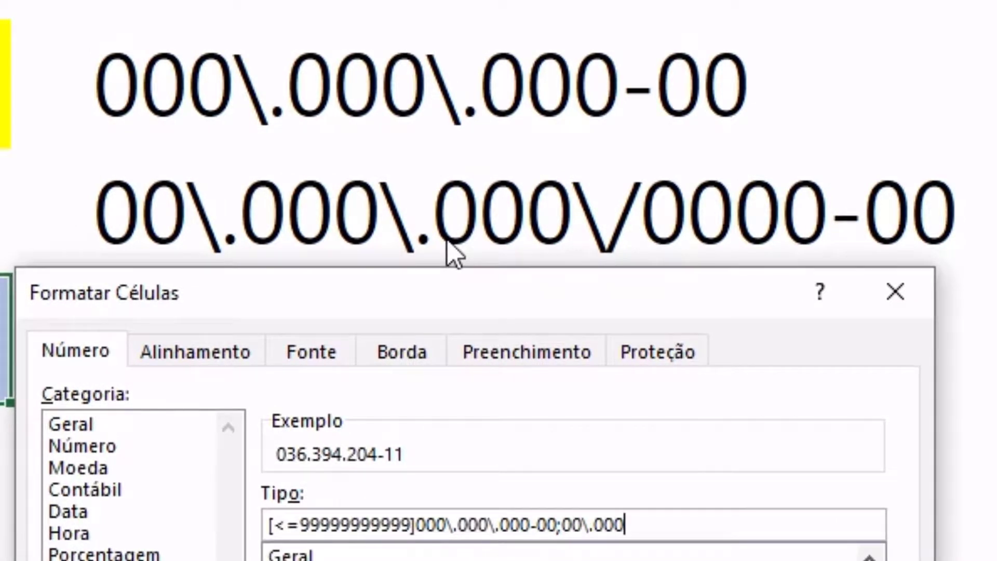
pyautogui.write('\\.000')
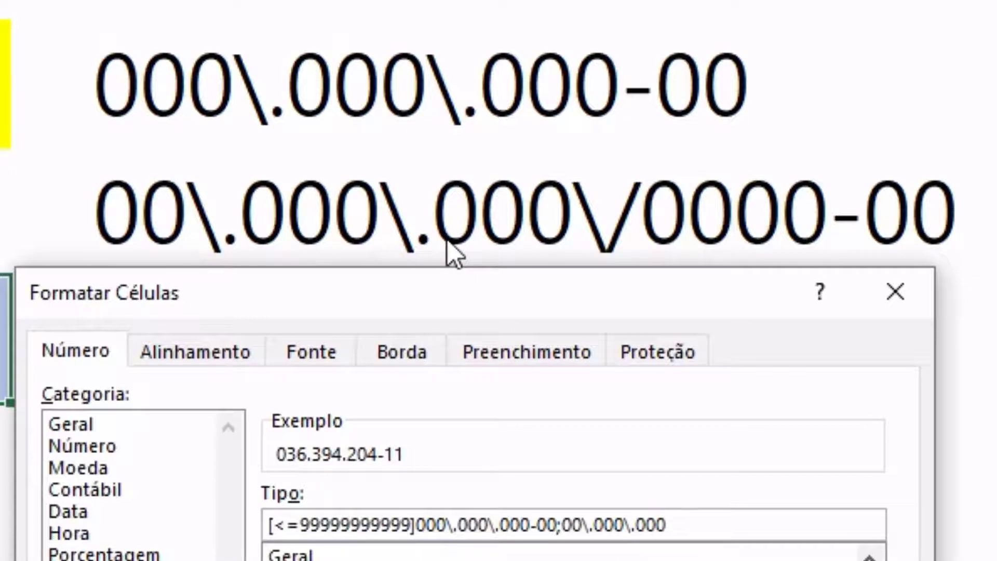
pyautogui.write('\\/0000')
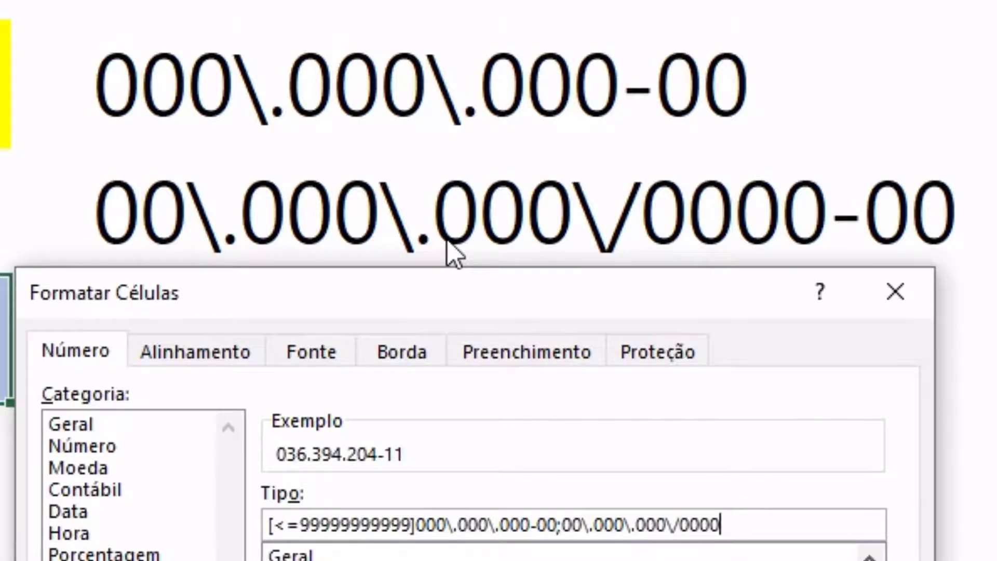
pyautogui.write('-00')
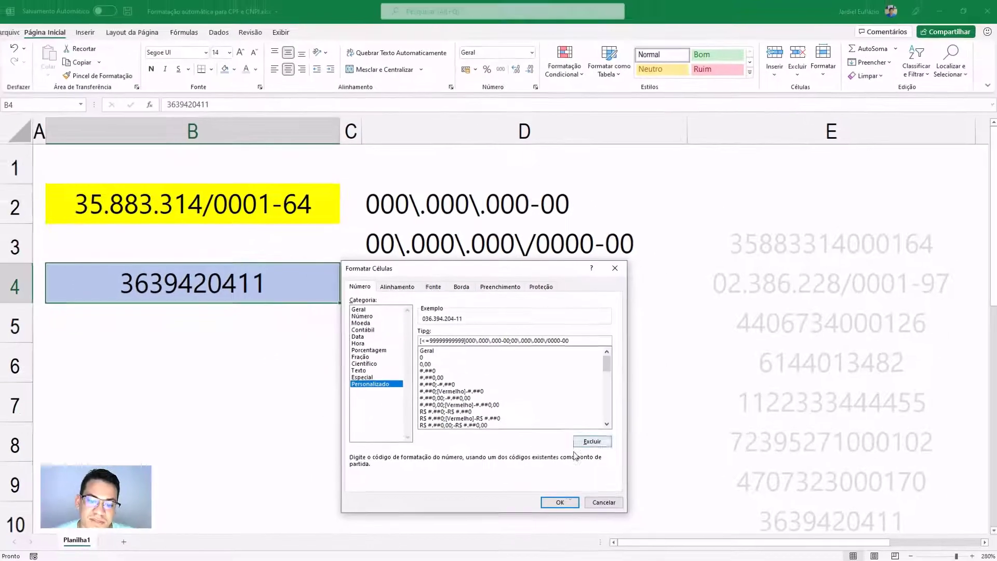
# - Apply the format to B4 and paste E7's 13-digit number there, showing 01.122.333/4444-55
pyautogui.click(559, 502)
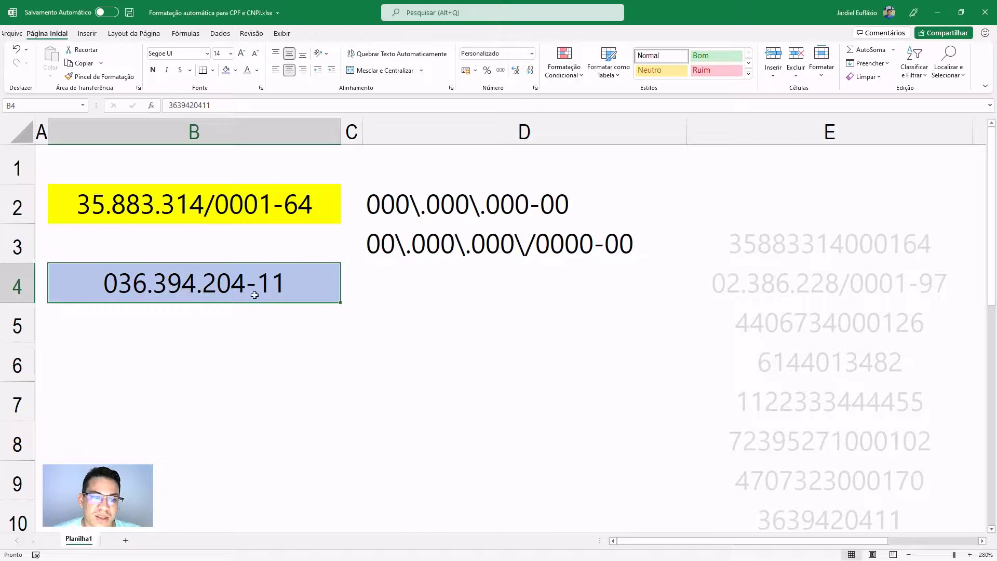
pyautogui.click(811, 401)
pyautogui.hotkey('ctrl', 'c')
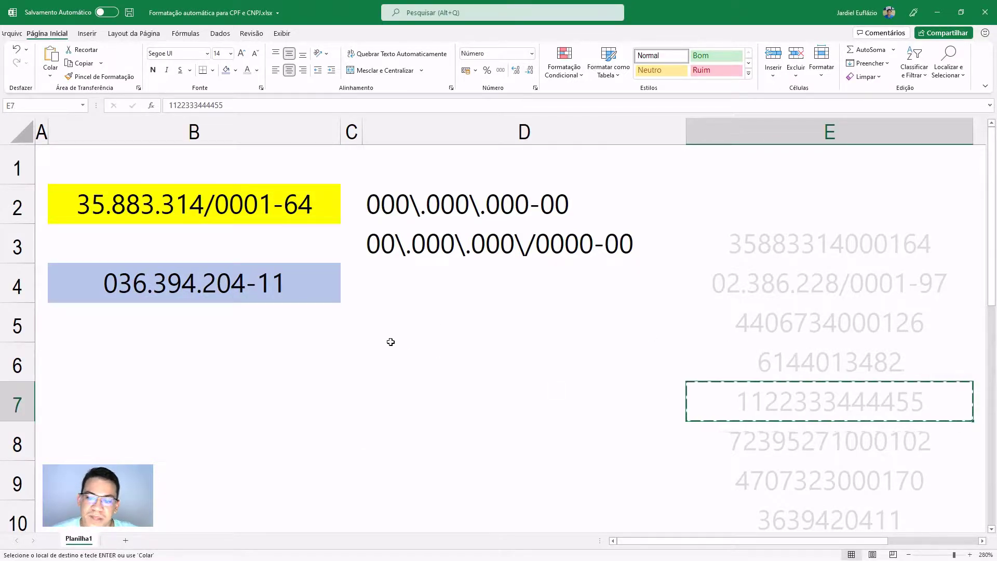
pyautogui.rightClick(221, 287)
pyautogui.click(262, 320)
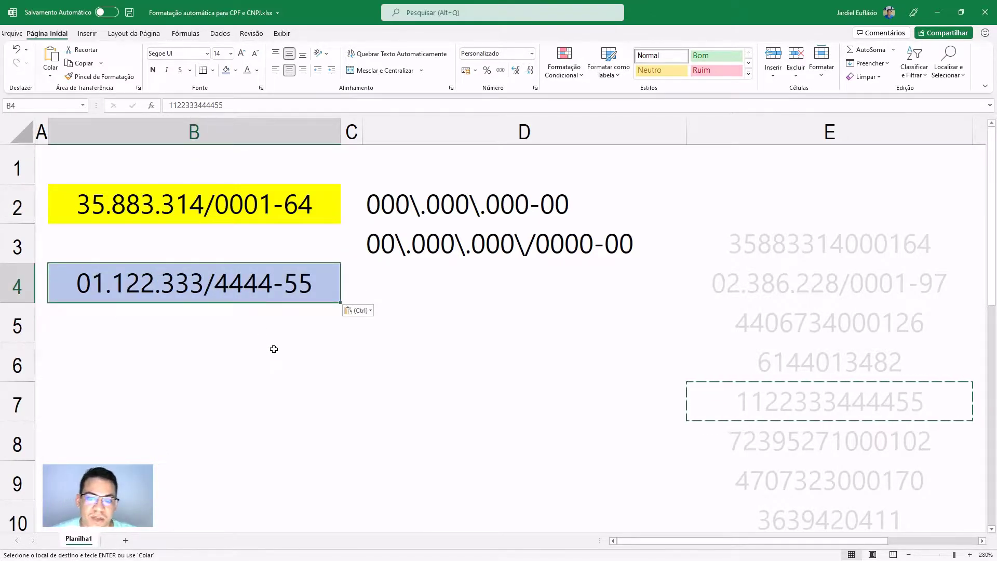
# - Cancel the pending copy and select the numbers in E3:E13
pyautogui.scroll(-4, 273, 349)
pyautogui.click(652, 382)
pyautogui.press('Escape')
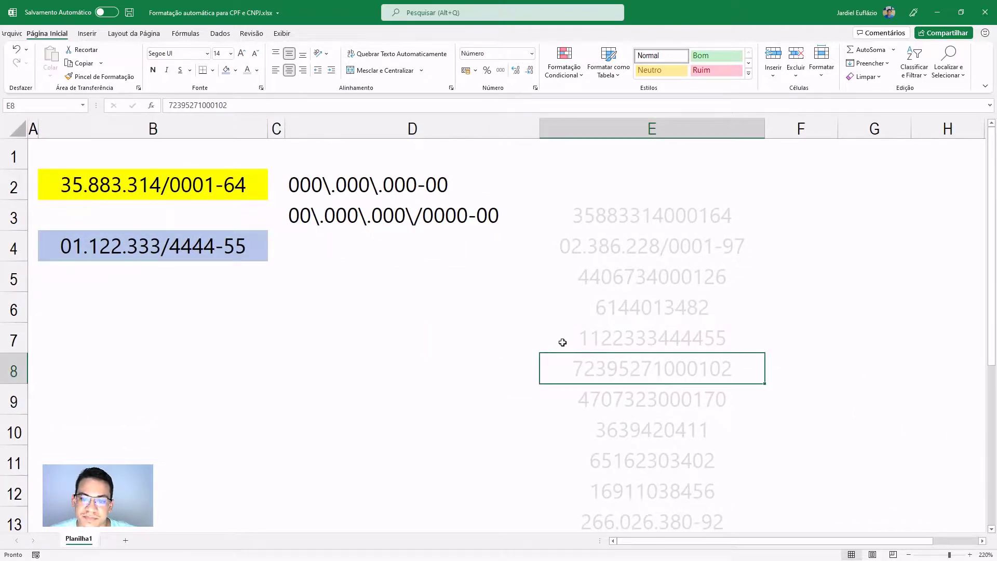
pyautogui.scroll(-2, 556, 341)
pyautogui.moveTo(583, 208); pyautogui.dragTo(570, 469)
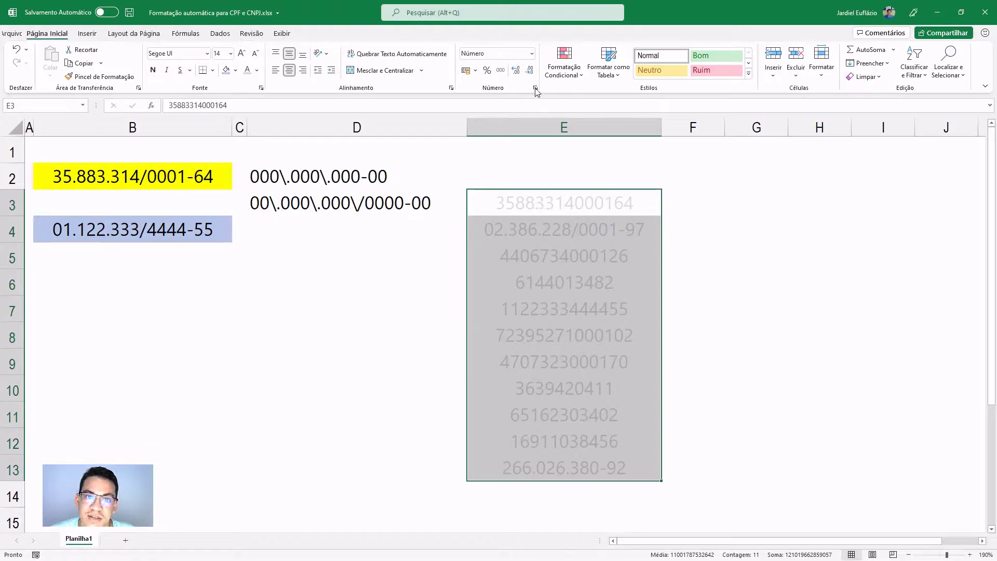
# - Bring up the Custom number formats for E3:E13 and find the combined CPF/CNPJ code
pyautogui.click(535, 89)
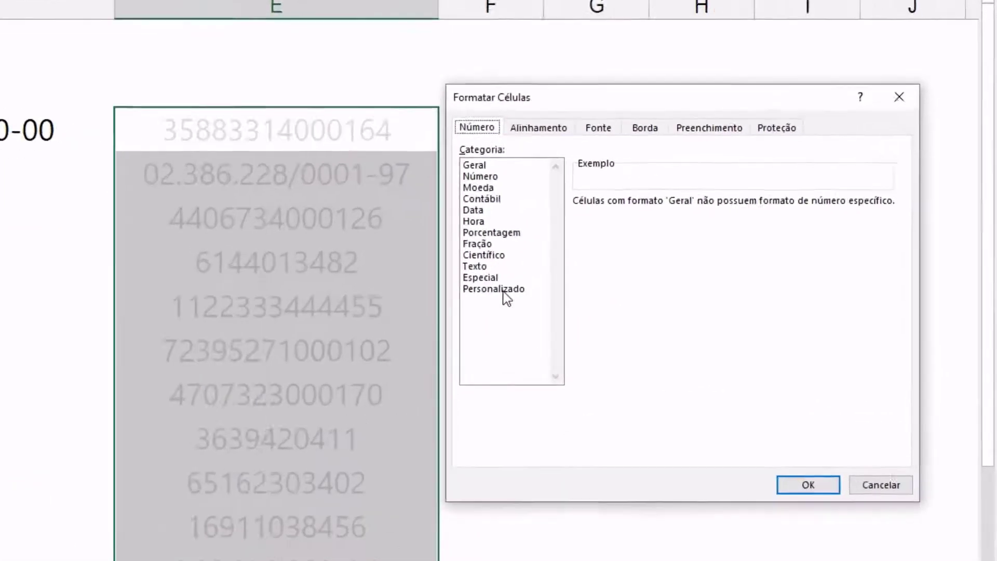
pyautogui.click(694, 298)
pyautogui.moveTo(849, 254); pyautogui.dragTo(874, 385)
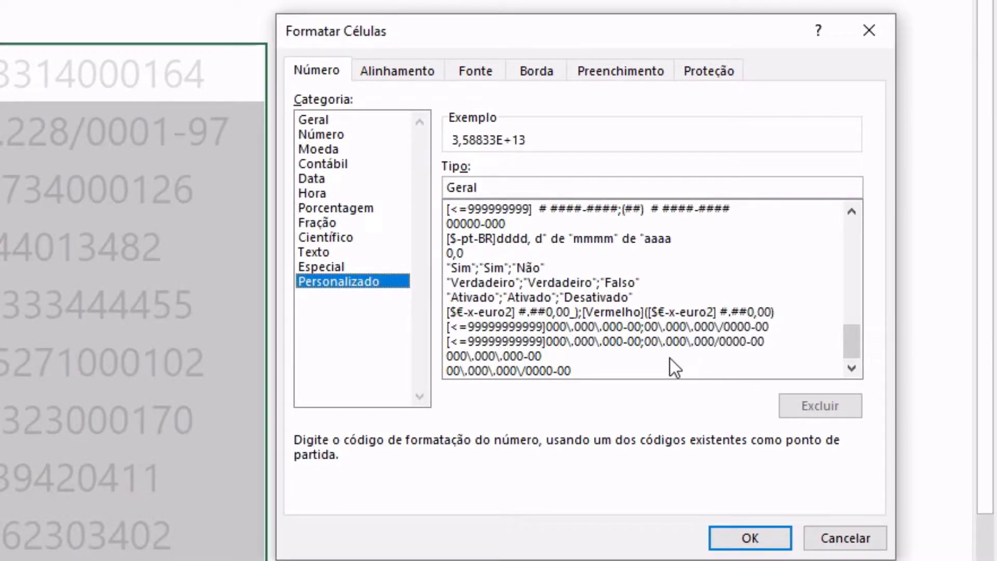
pyautogui.click(713, 326)
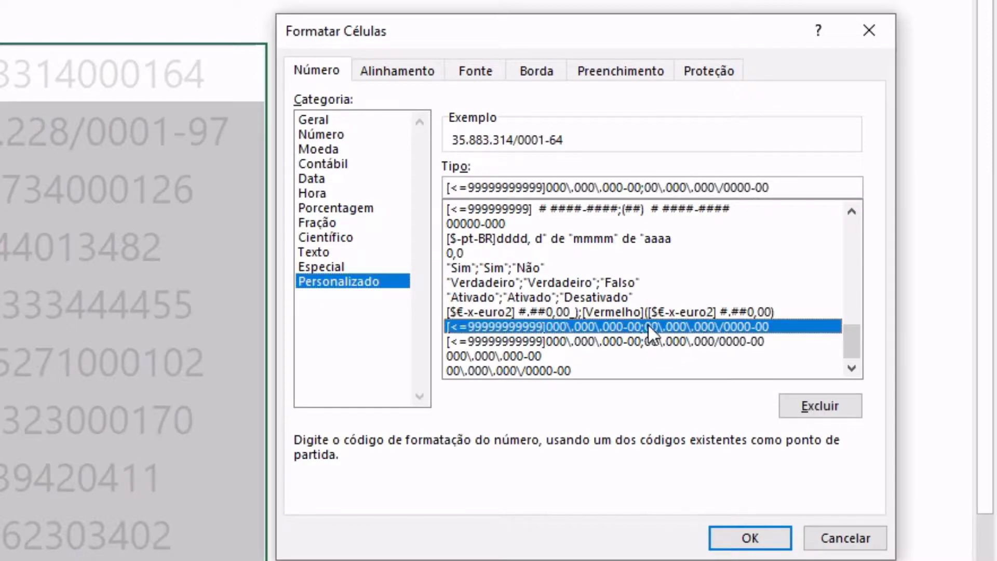
# - Delete the leftover CNPJ-only, CPF-only and one other single custom format
pyautogui.click(513, 371)
pyautogui.click(797, 406)
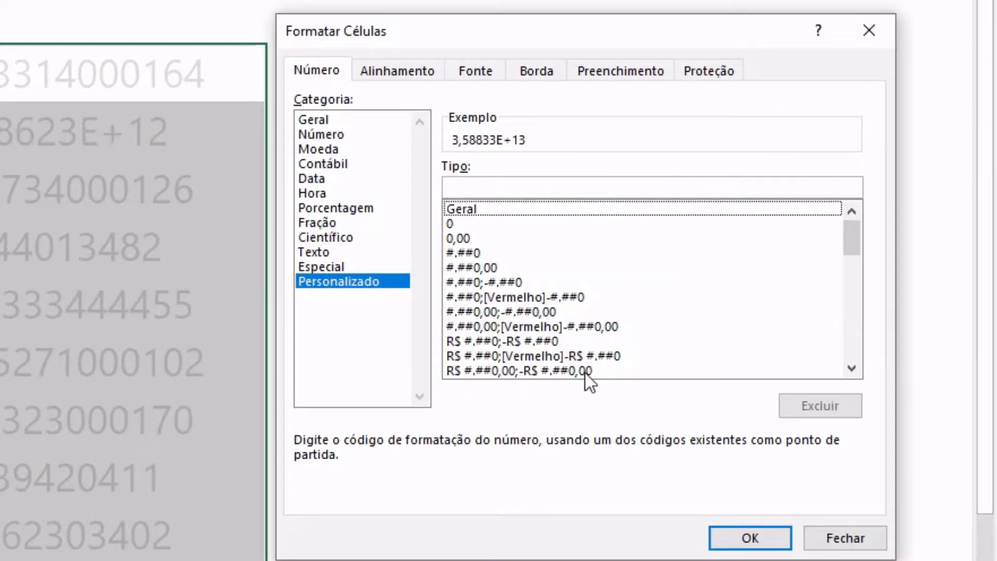
pyautogui.moveTo(852, 242); pyautogui.dragTo(827, 378)
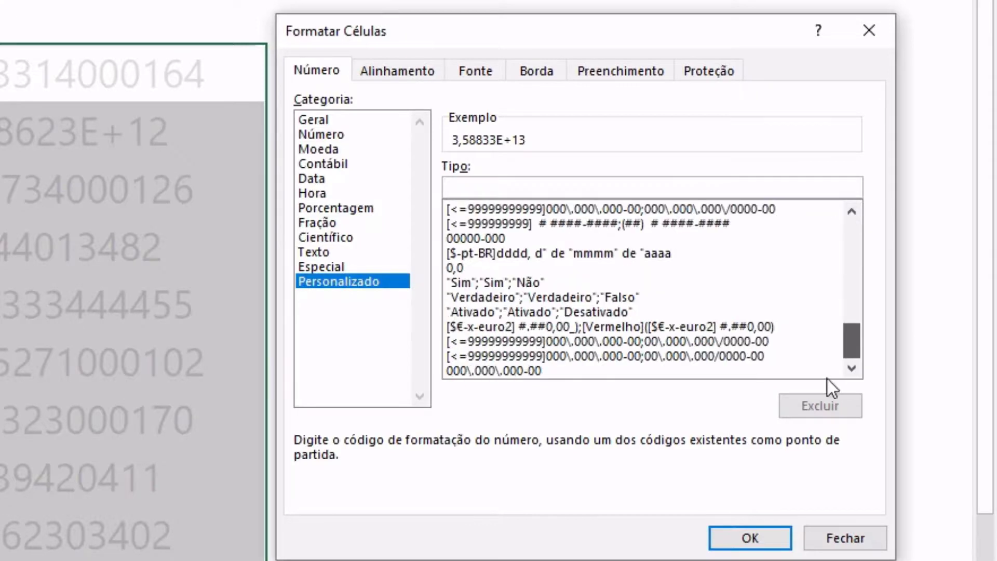
pyautogui.click(494, 369)
pyautogui.click(805, 404)
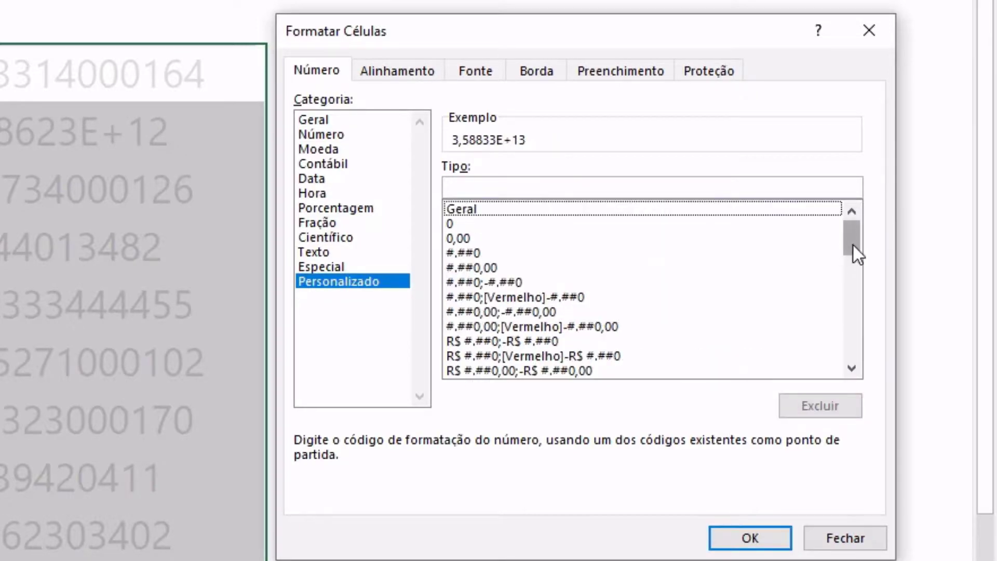
pyautogui.moveTo(852, 245); pyautogui.dragTo(851, 364)
pyautogui.click(741, 366)
pyautogui.click(799, 405)
# - Apply the combined CPF/CNPJ format code to E3:E13
pyautogui.scroll(-5, 700, 339)
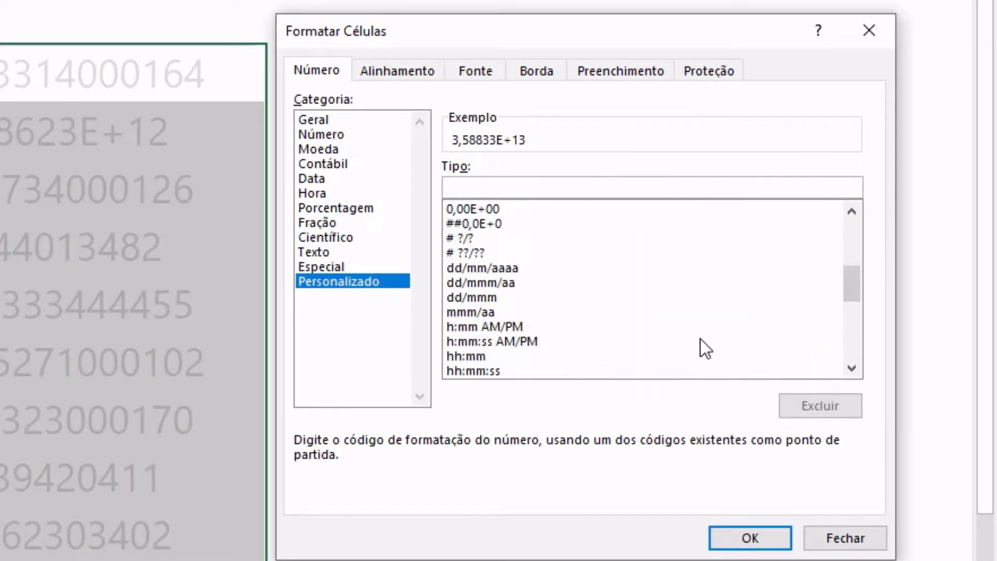
pyautogui.scroll(-10, 727, 345)
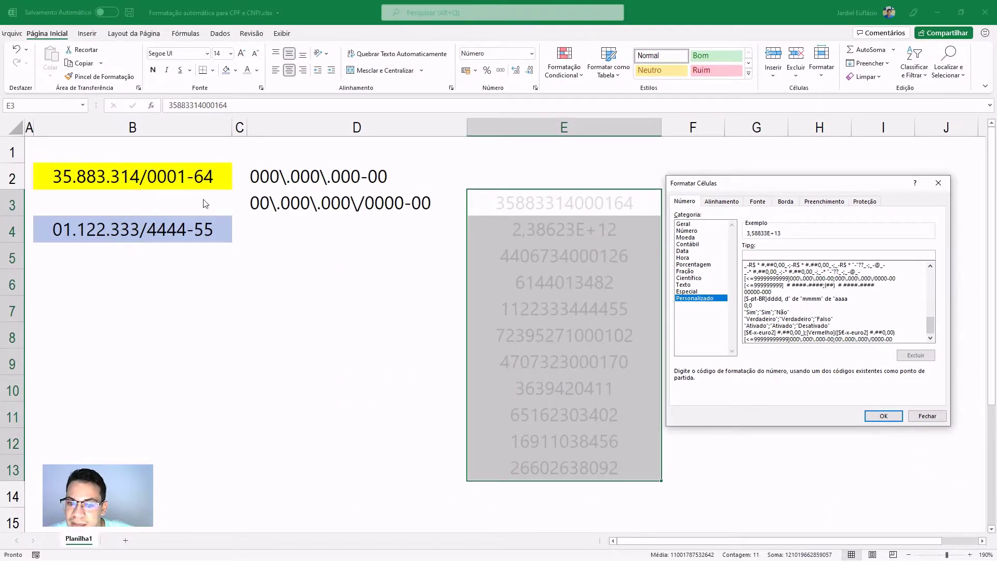
pyautogui.click(877, 339)
pyautogui.click(884, 415)
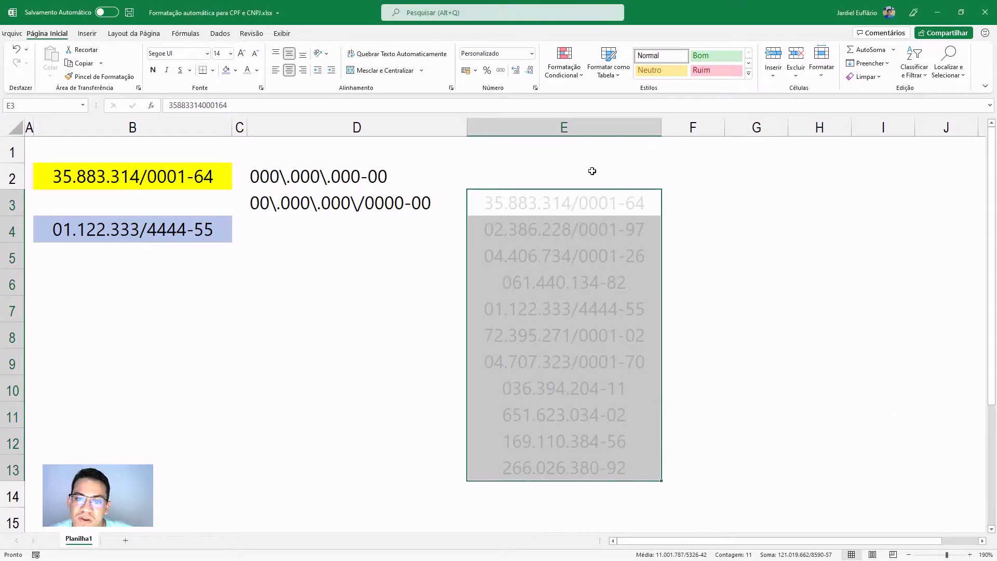
# - Widen column E slightly and set its numbers' font colour to black
pyautogui.moveTo(661, 129); pyautogui.dragTo(674, 128)
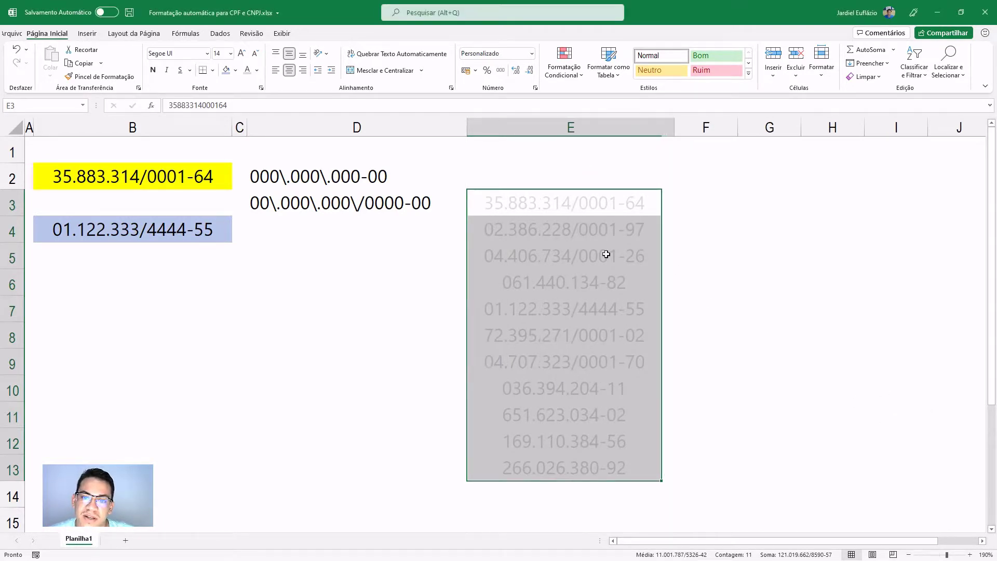
pyautogui.click(257, 70)
pyautogui.click(255, 114)
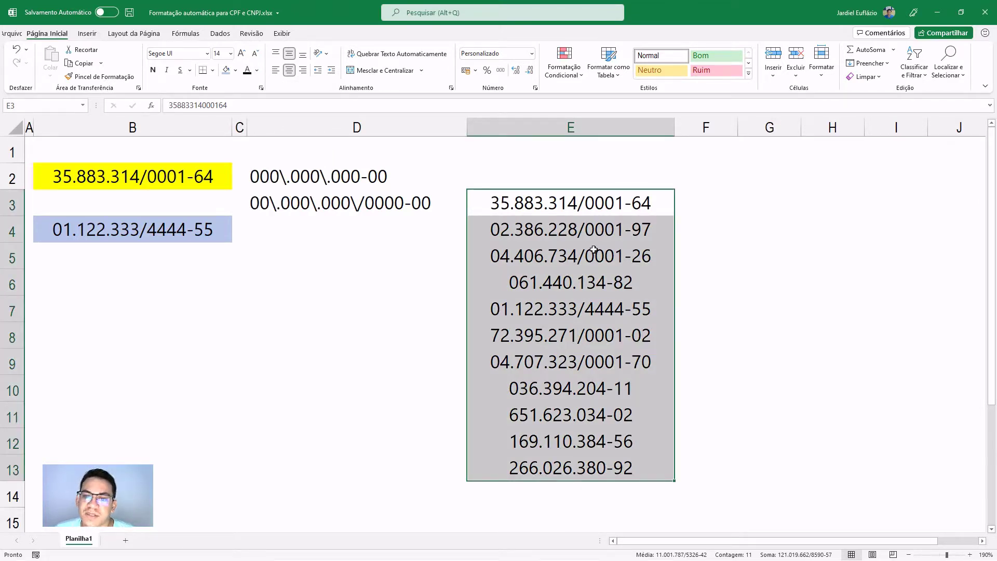
# - Check the stored numbers in E3, E5, E9, E13, E11 and E8
pyautogui.click(565, 202)
pyautogui.click(578, 262)
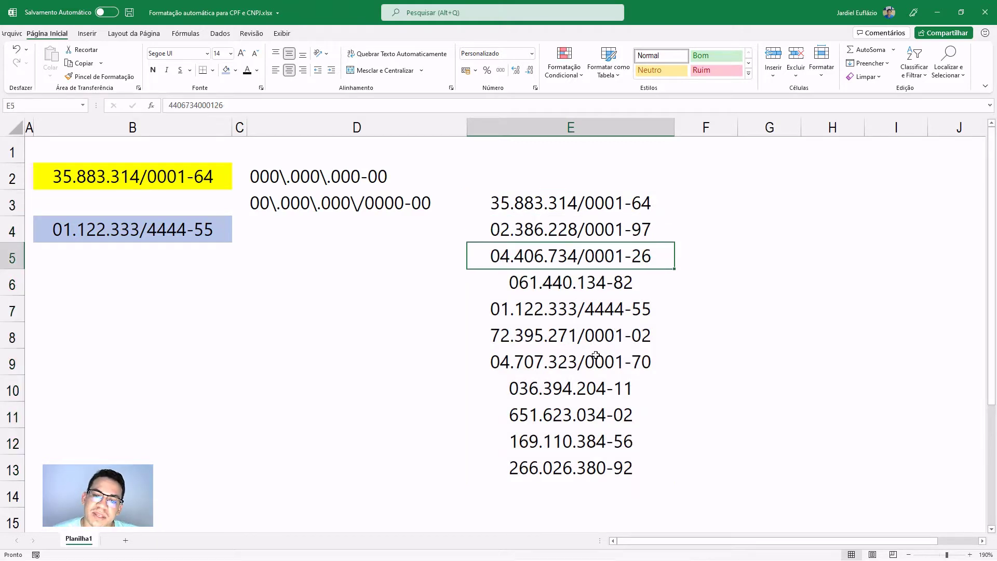
pyautogui.click(579, 362)
pyautogui.click(580, 470)
pyautogui.click(586, 416)
pyautogui.click(603, 336)
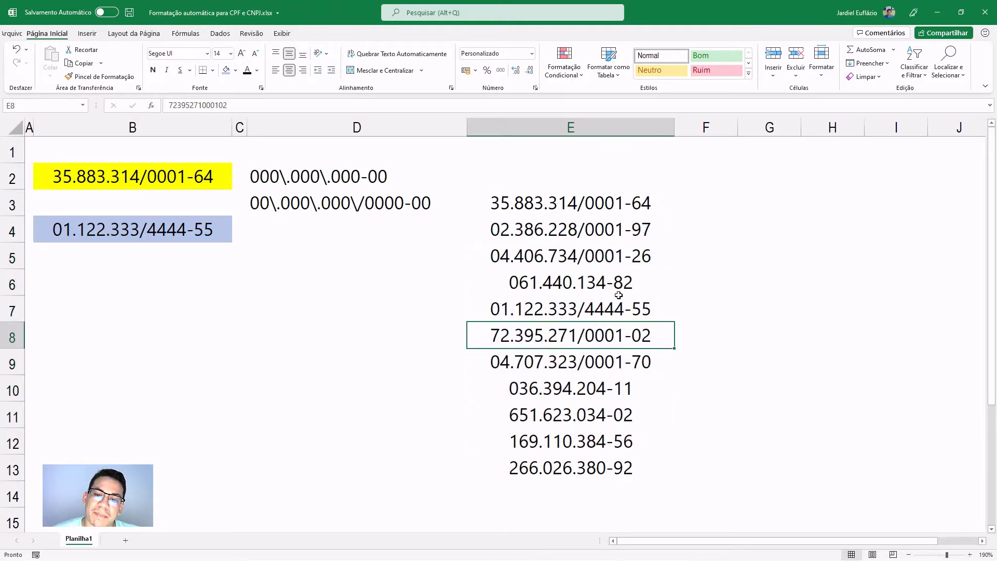